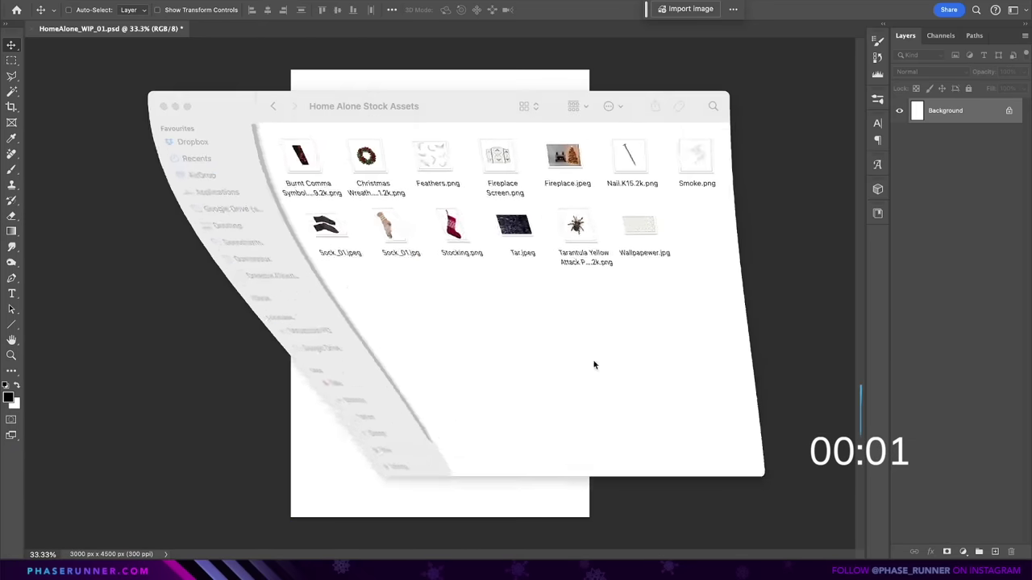
Place Fireplace.jpeg and scale and position it to fill the canvas
drag(430, 513, 432, 511)
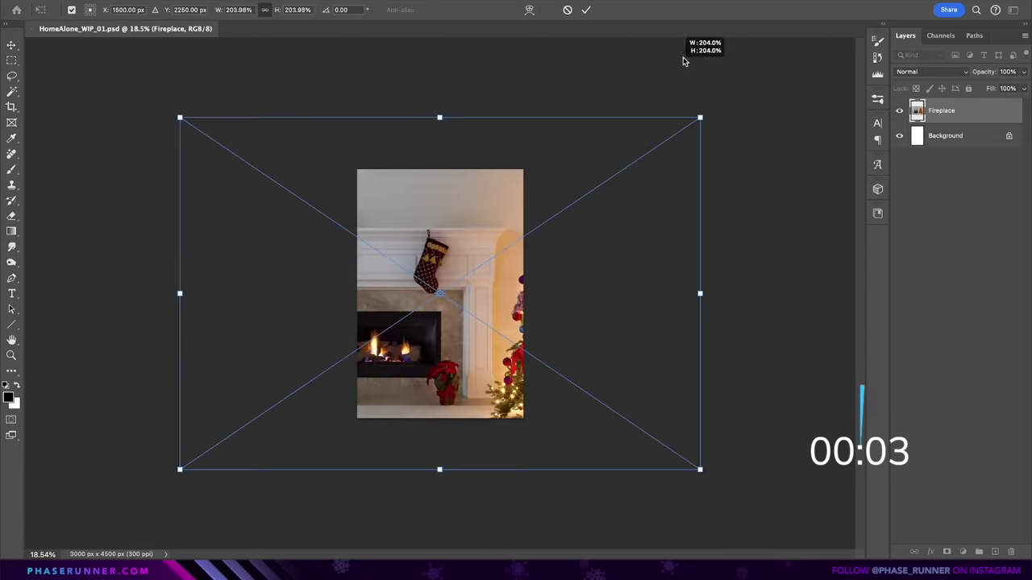
drag(467, 389, 485, 333)
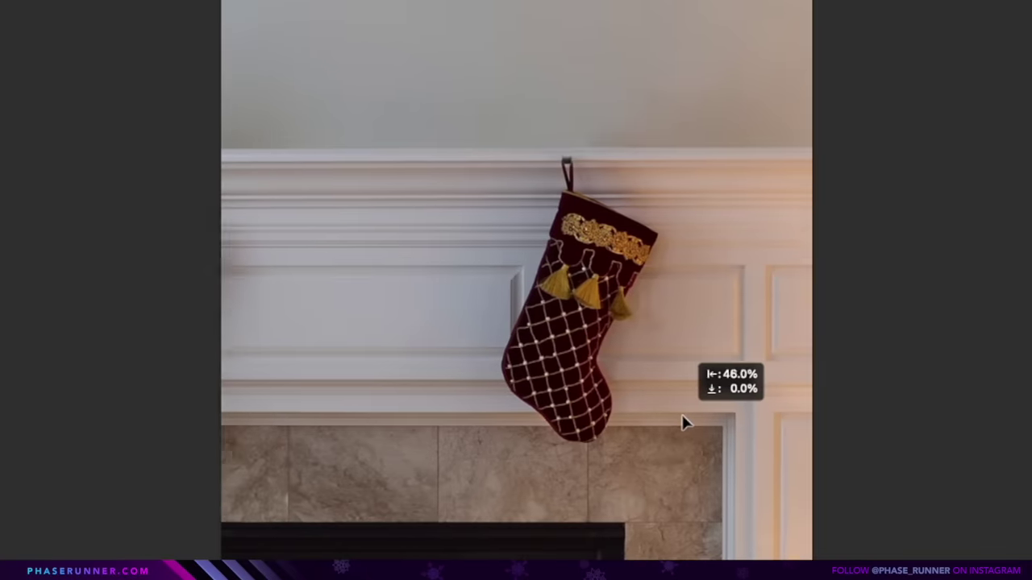
drag(683, 422, 732, 422)
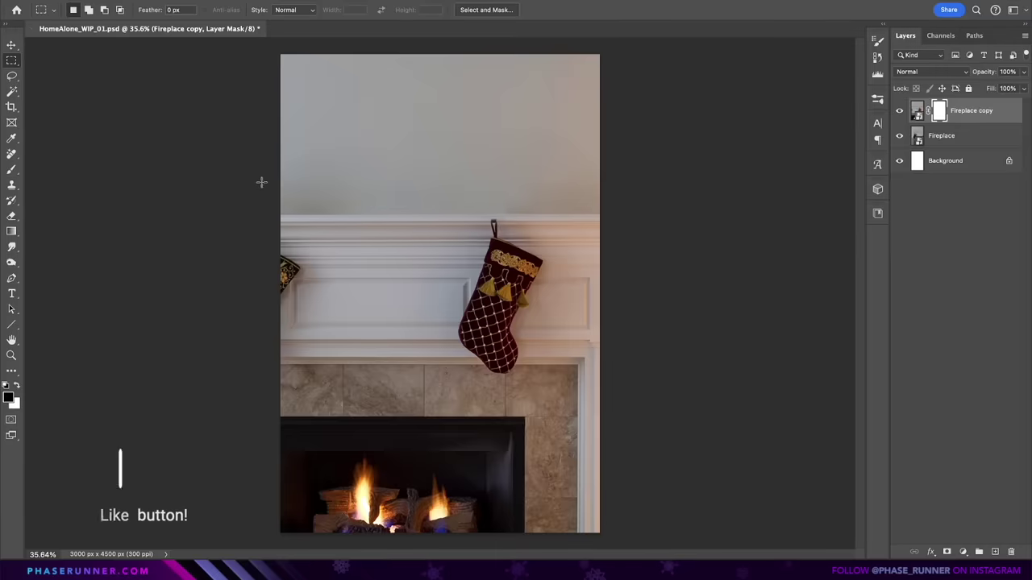
Fill two marquee areas on the Fireplace copy's mask, then select plain mantel on the original layer
mouse_move(261, 182)
mouse_down()
mouse_move(605, 536)
mouse_move(545, 532)
mouse_up()
key(alt+BackSpace)
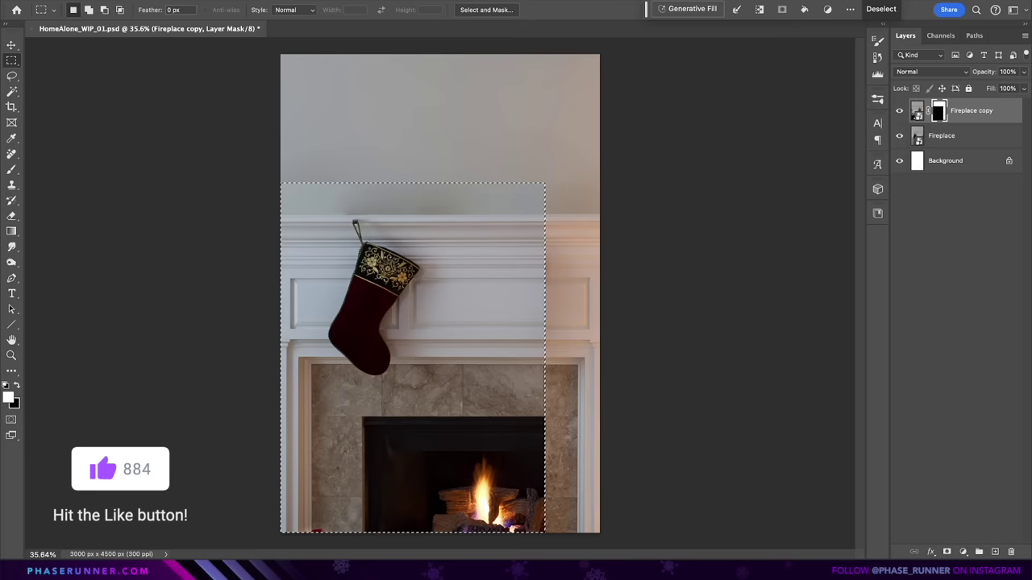
drag(741, 216, 742, 215)
key(x)
key(alt+BackSpace)
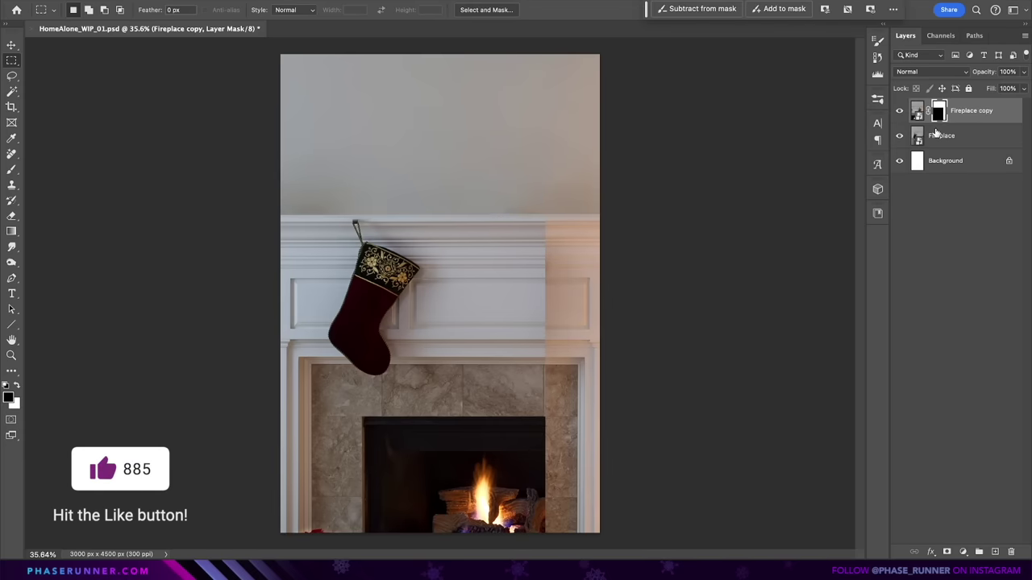
click(939, 137)
drag(426, 215, 539, 351)
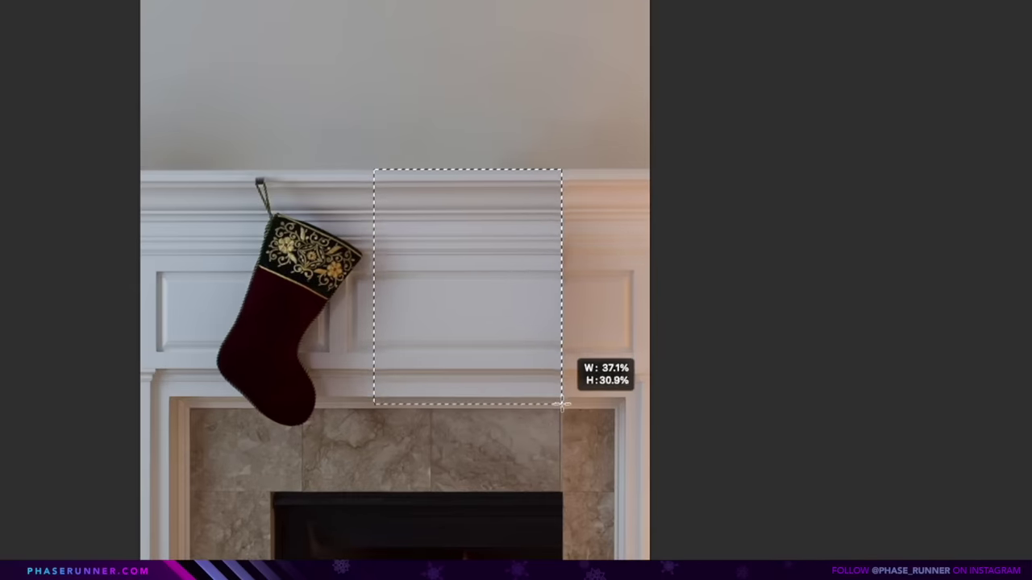
Copy the plain mantel patch to its own layer and stretch it left over the stocking
drag(562, 411, 563, 411)
key(ctrl+j)
key(ctrl+t)
drag(564, 291, 622, 292)
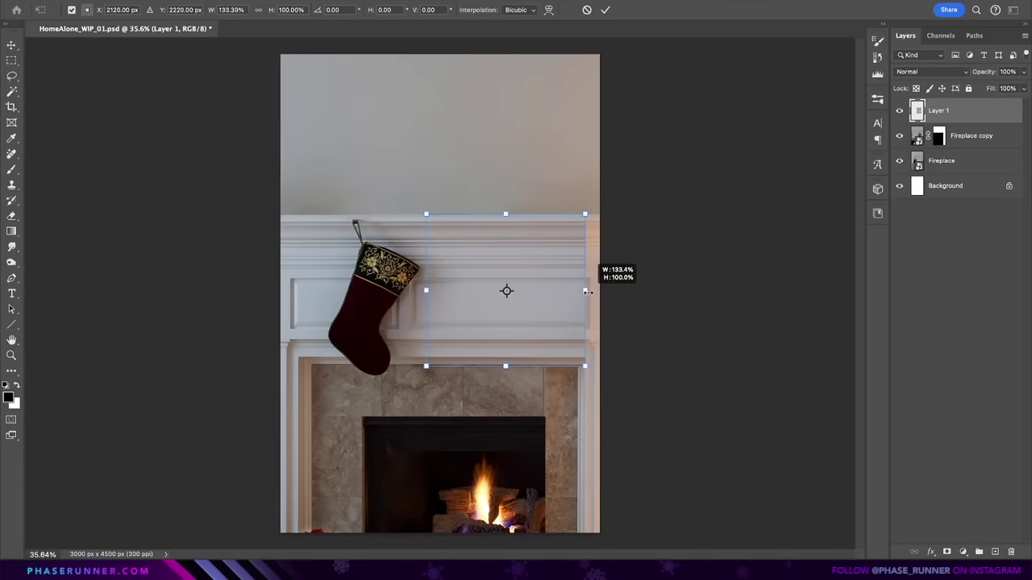
drag(426, 292, 316, 291)
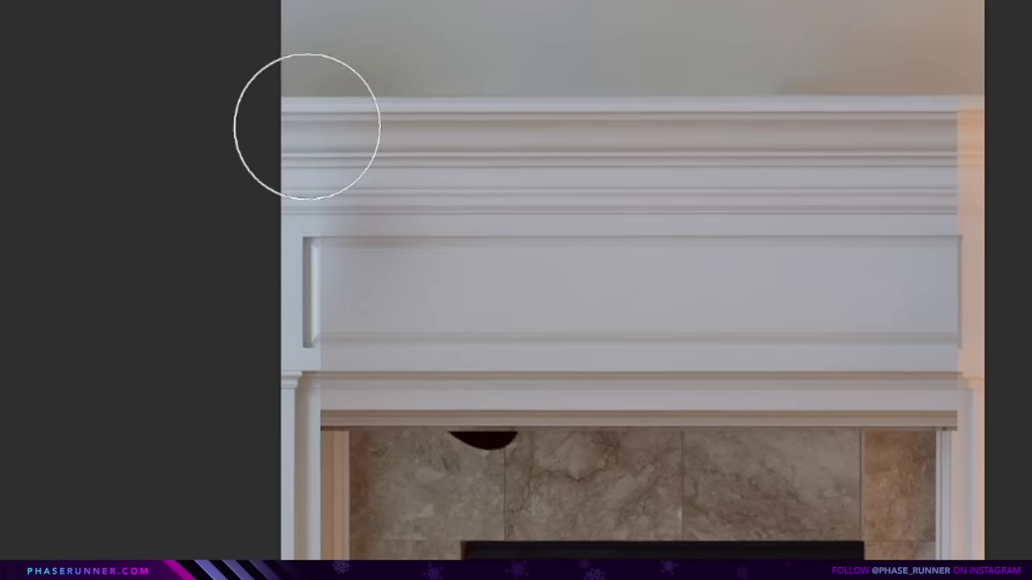
Fill the firebox black and place the enlarged Fireplace Screen over it
drag(323, 420, 405, 469)
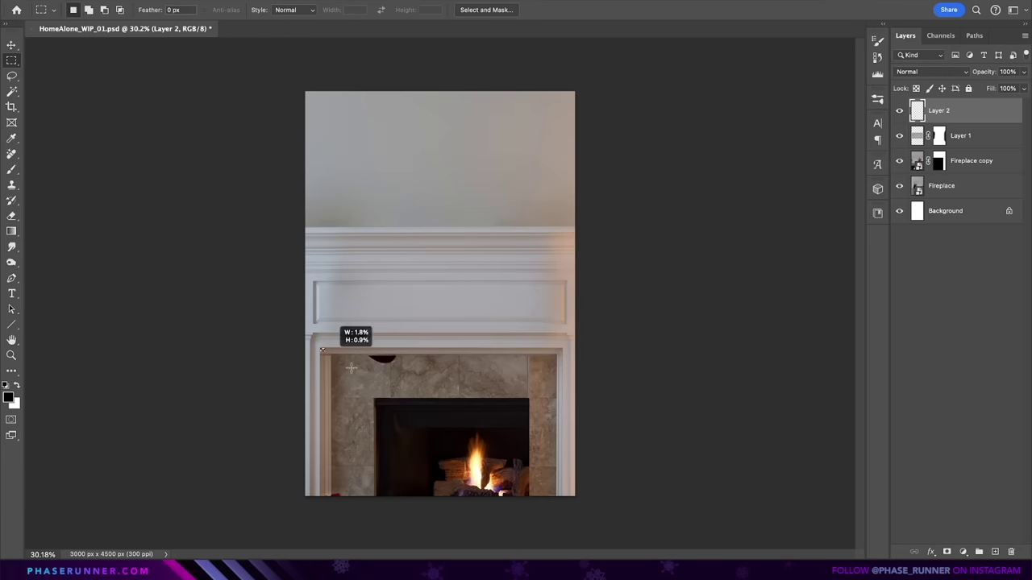
key(alt+BackSpace)
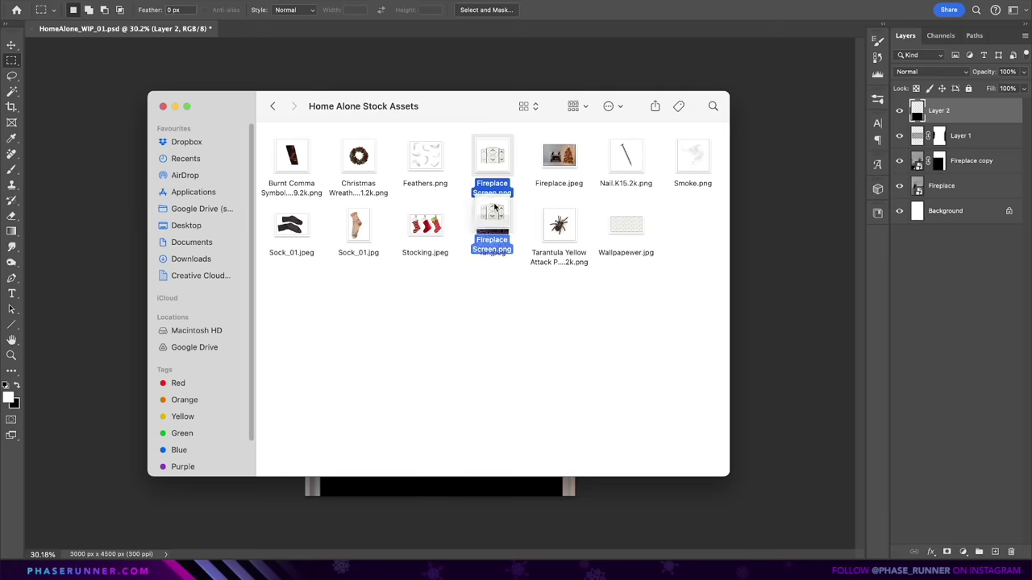
drag(490, 234, 484, 488)
drag(528, 377, 671, 477)
drag(538, 247, 542, 443)
Darken the fireplace screen with a clipped Levels adjustment, raising blacks and dimming highlights
key(Return)
click(964, 551)
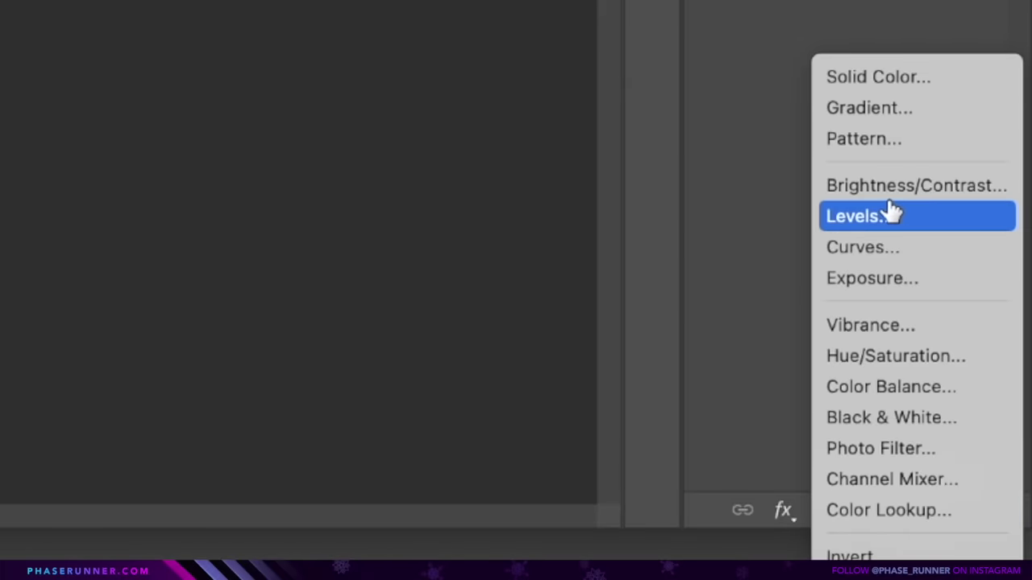
click(969, 436)
key(ctrl+alt+g)
drag(710, 370, 760, 372)
drag(839, 404, 810, 406)
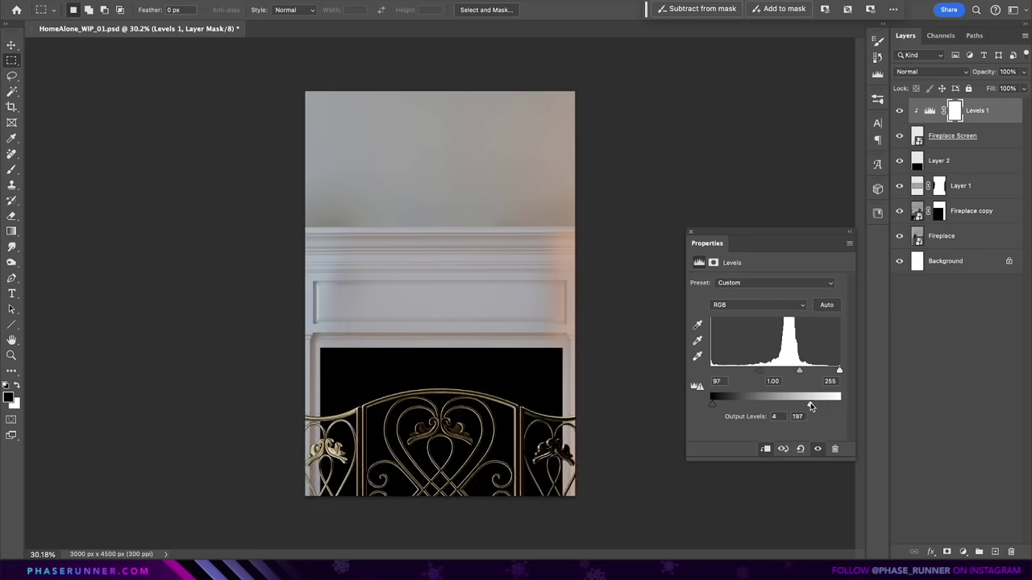
click(690, 233)
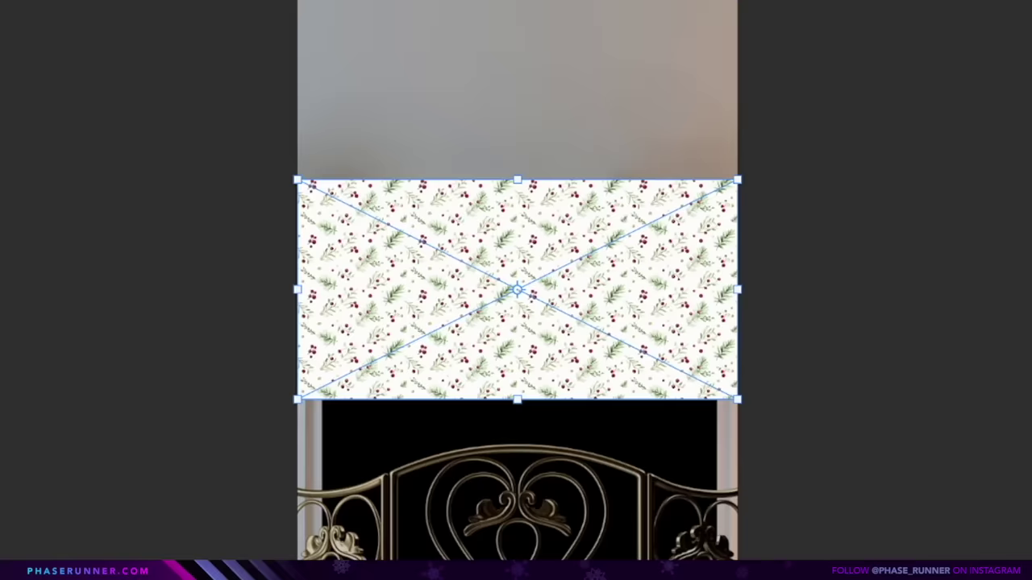
Enlarge and darken the wallpaper above the mantel, then position the wreath and shrink the stocking
drag(575, 226, 679, 174)
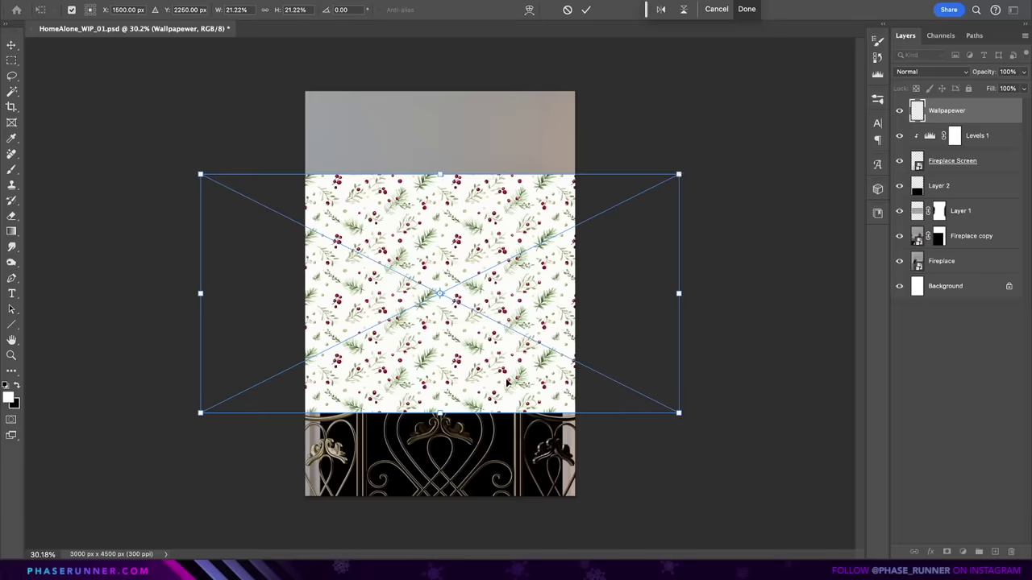
drag(507, 383, 502, 200)
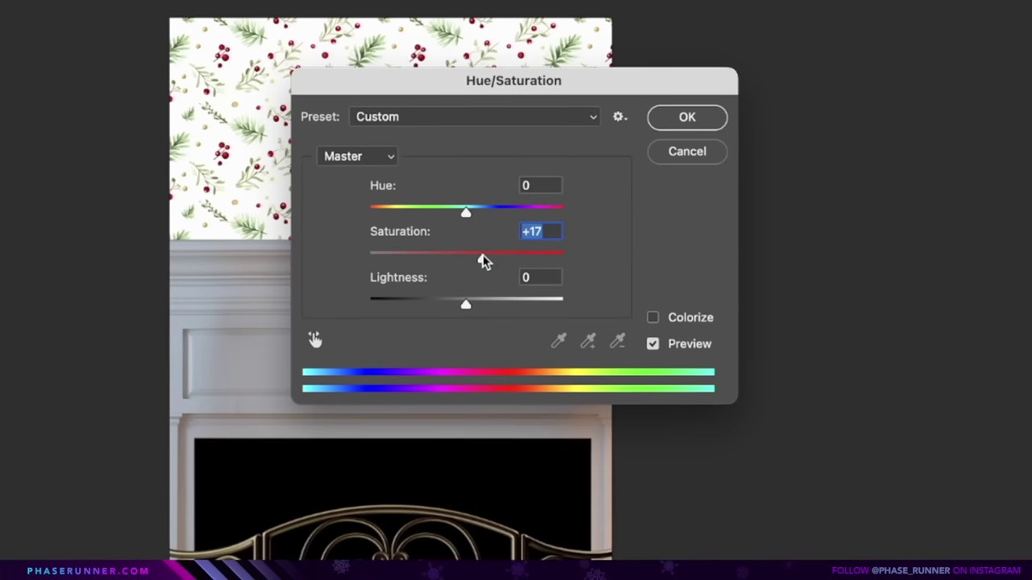
drag(465, 305, 447, 307)
click(720, 117)
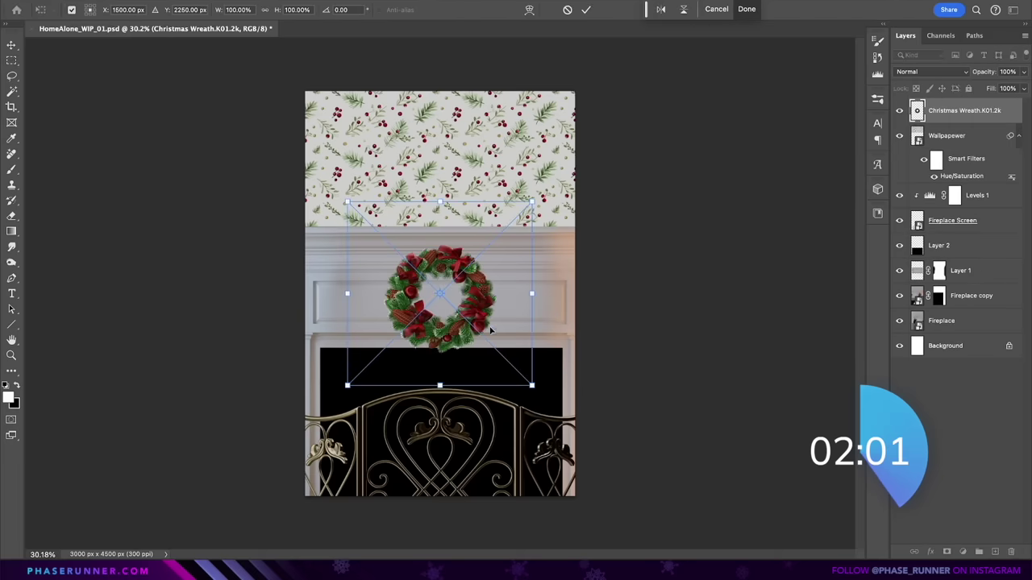
drag(490, 331, 490, 202)
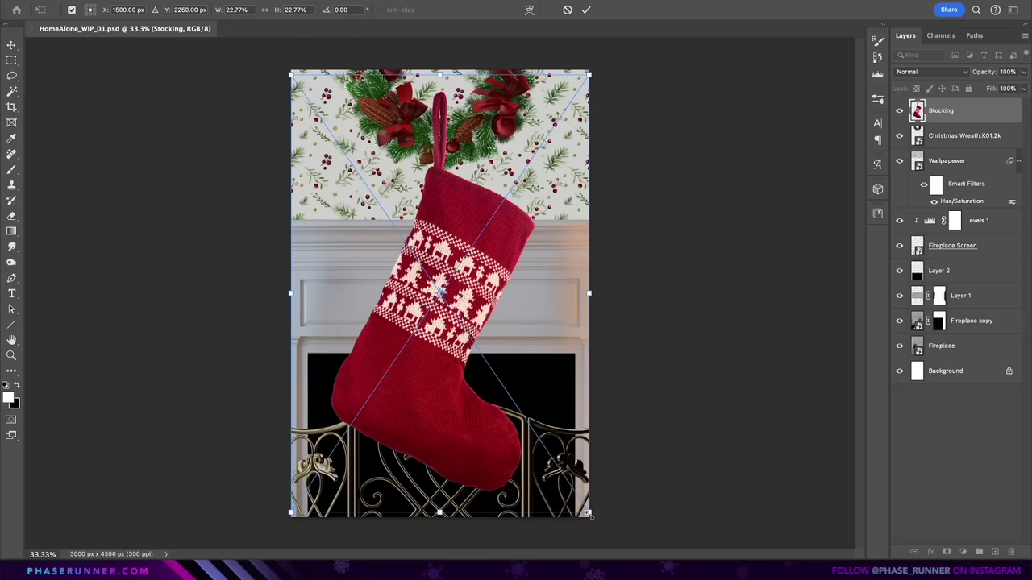
drag(569, 529, 366, 355)
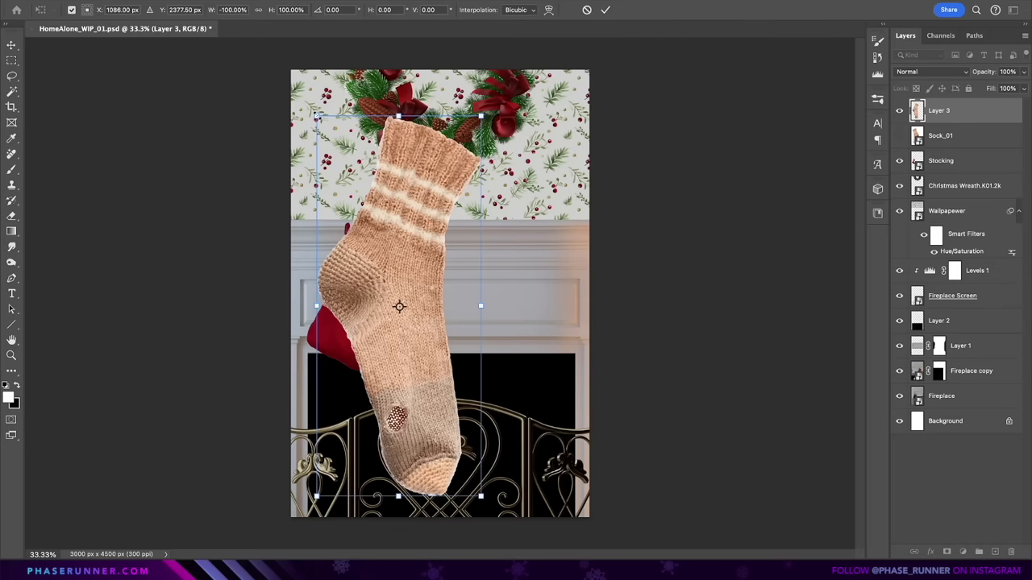
Shrink Sock_01 and hang it in the middle of the mantel, slightly shortened
drag(355, 96, 399, 219)
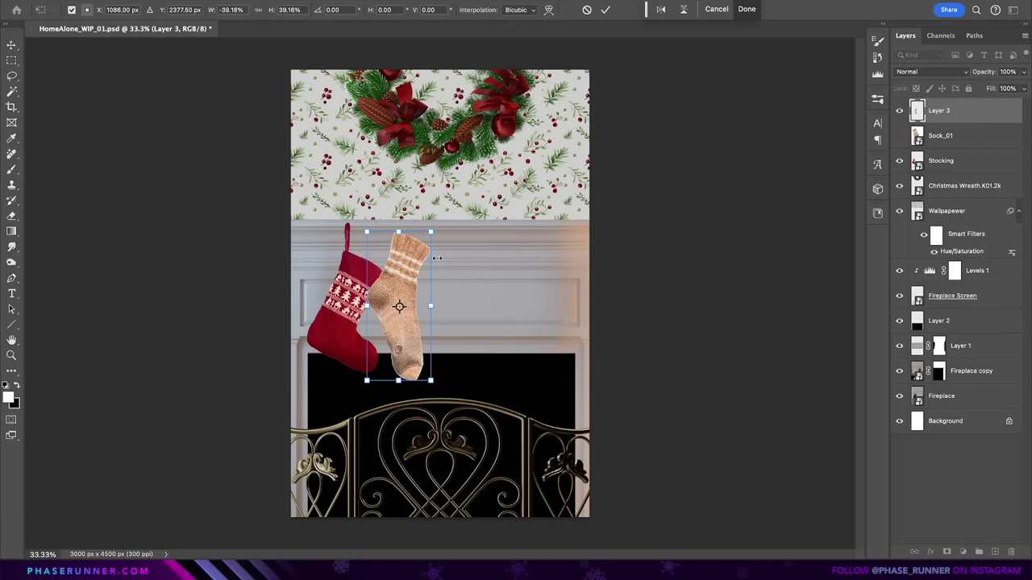
drag(407, 271, 450, 280)
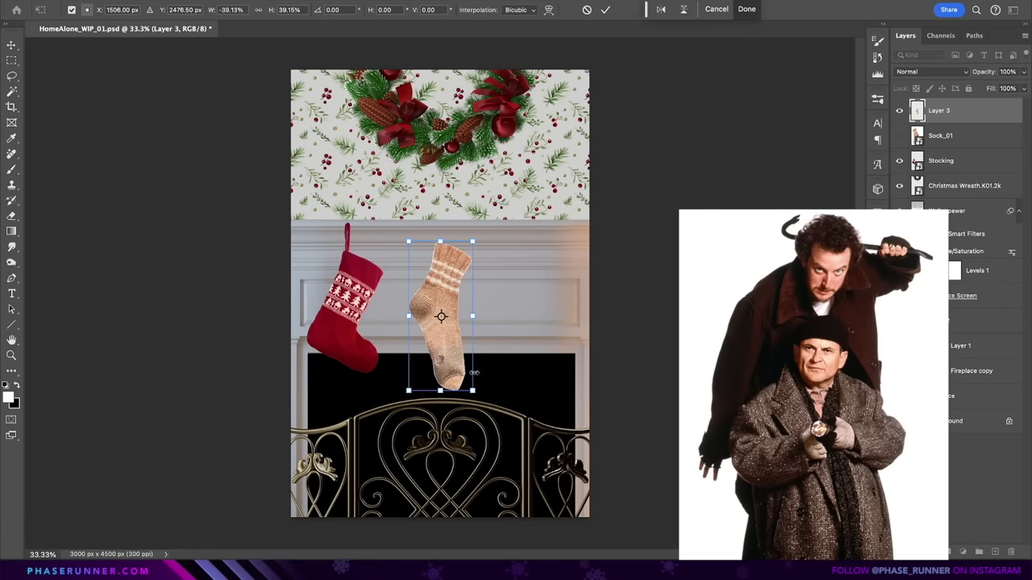
drag(471, 389, 470, 364)
key(Return)
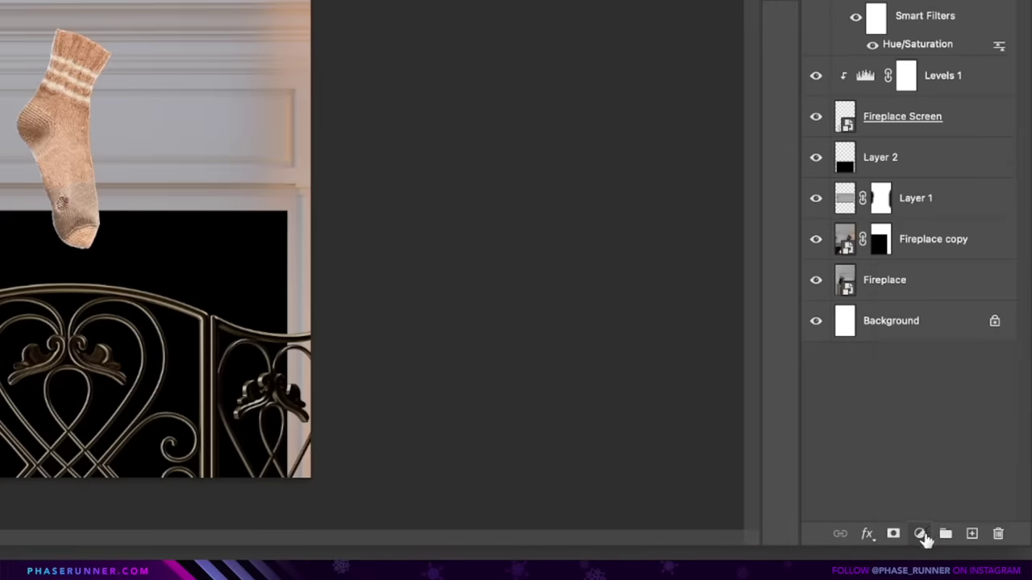
Dim the sock with clipped Brightness/Contrast and desaturation, and position the Burnt Comma texture over it
click(963, 552)
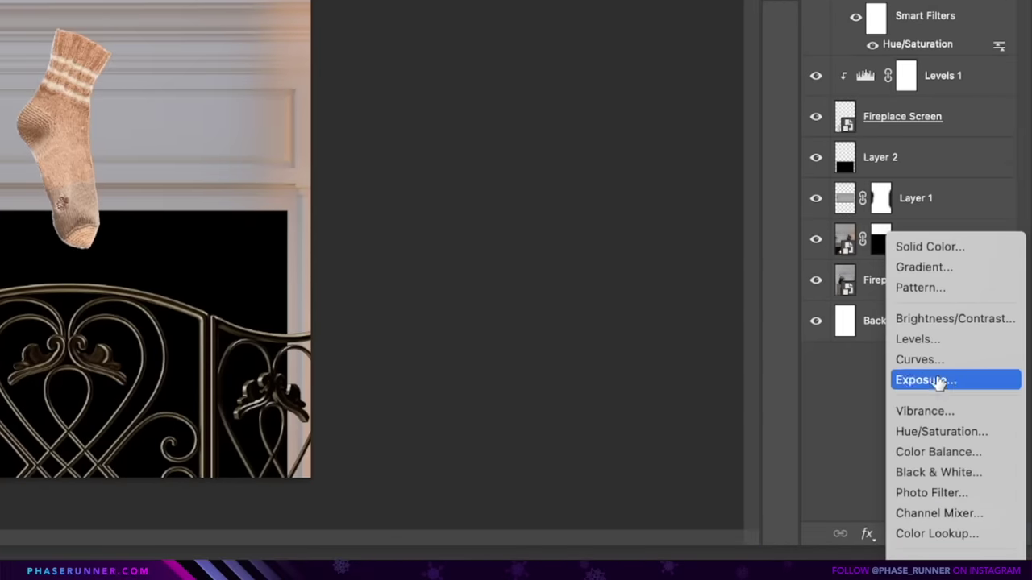
click(945, 320)
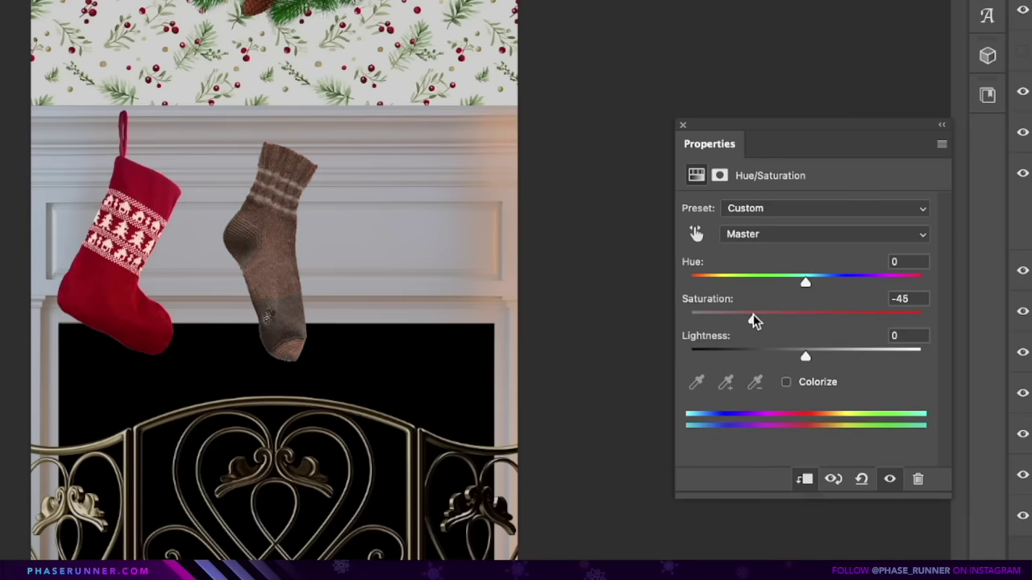
drag(753, 318, 769, 318)
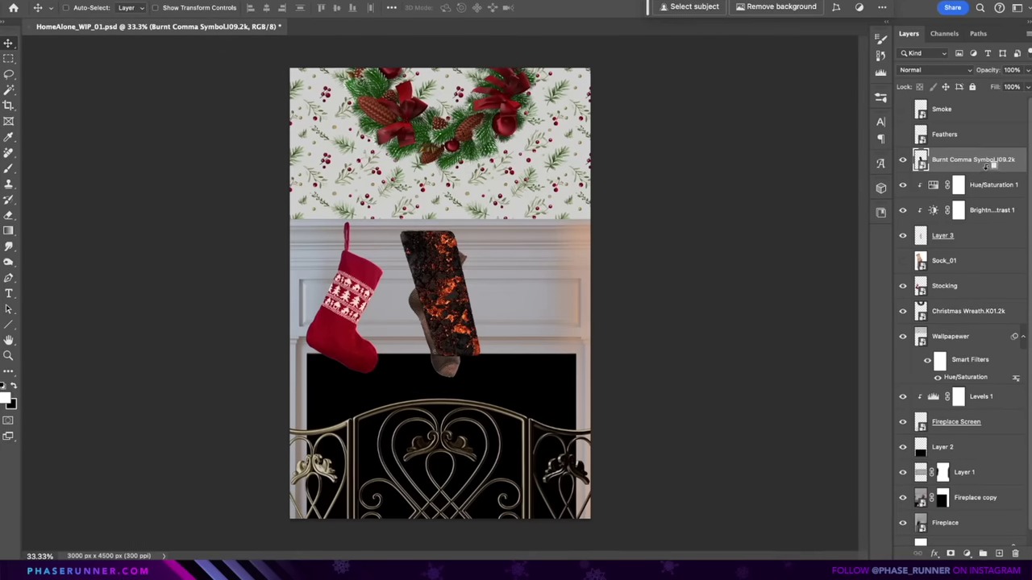
drag(509, 300, 497, 352)
key(ctrl+t)
Set the burnt texture to Color Dodge and mask it away from the sock's cuff
drag(540, 223, 595, 159)
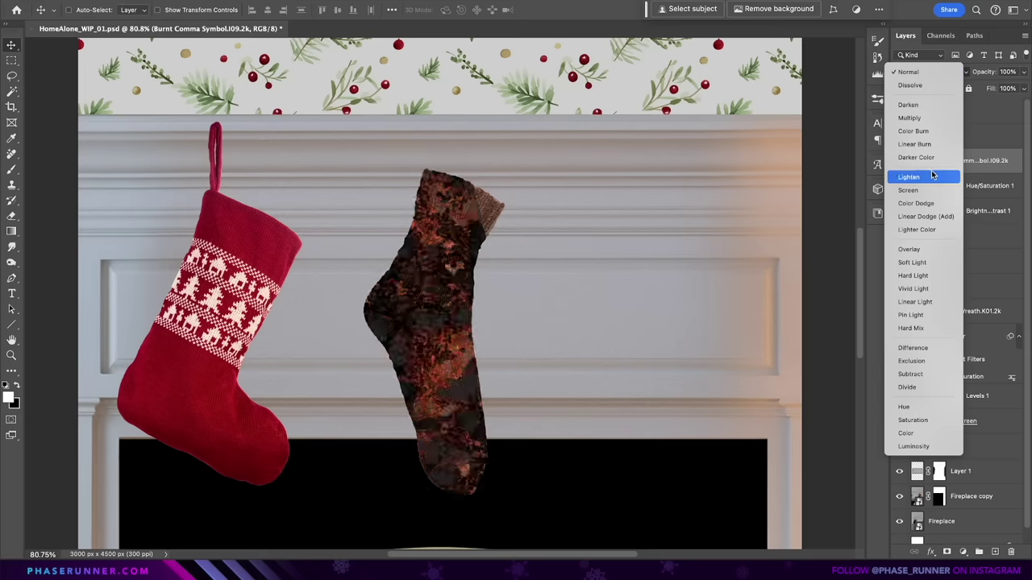
click(915, 203)
drag(502, 407, 503, 352)
click(963, 552)
key(b)
mouse_move(468, 163)
mouse_down()
mouse_move(438, 205)
mouse_move(369, 234)
mouse_up()
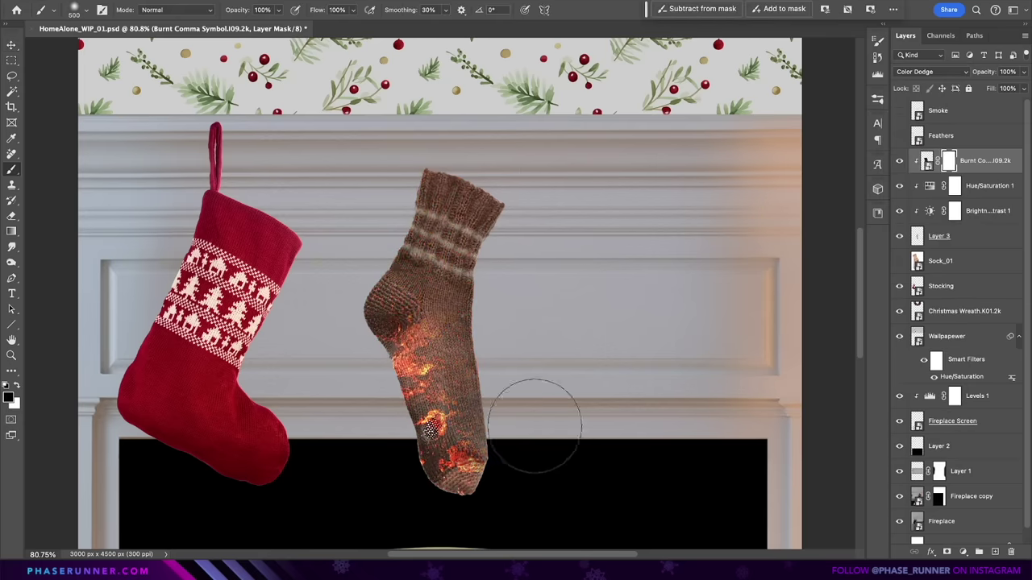
Show the Smoke layer and bring up Hue/Saturation for it
click(900, 110)
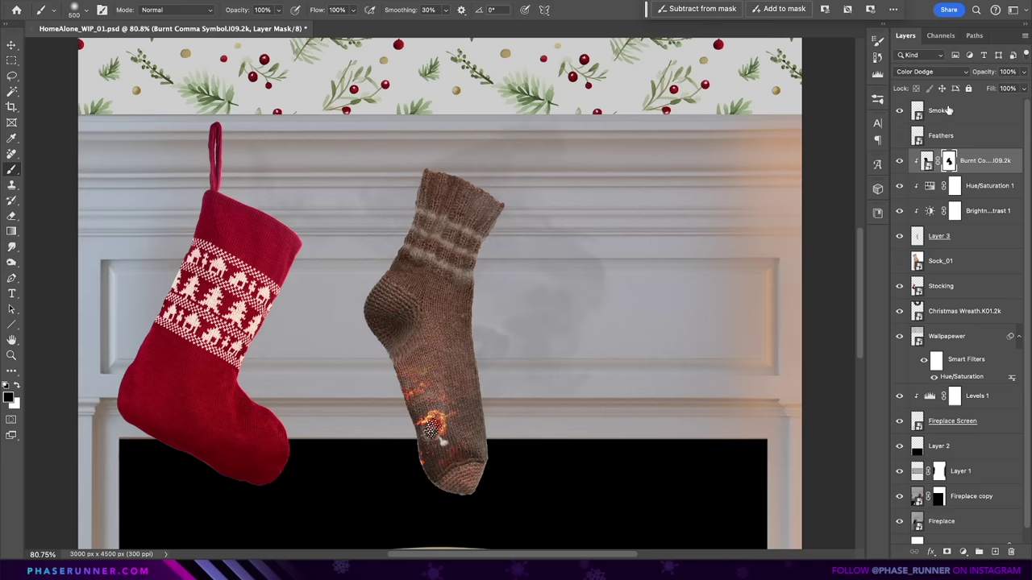
click(935, 112)
key(ctrl+u)
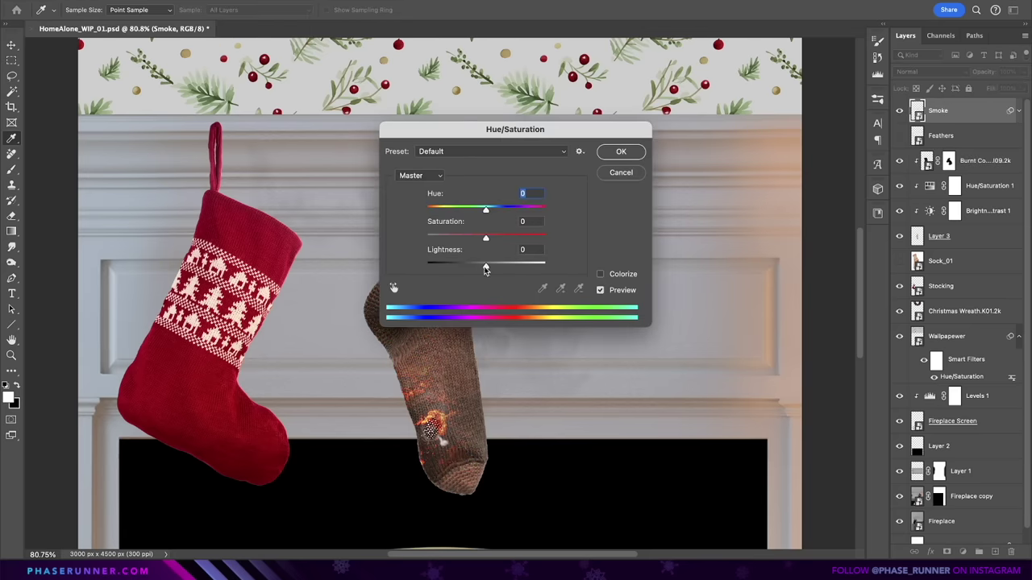
Brighten the smoke, then shrink and position the white feathers around the burnt sock
drag(485, 267, 540, 271)
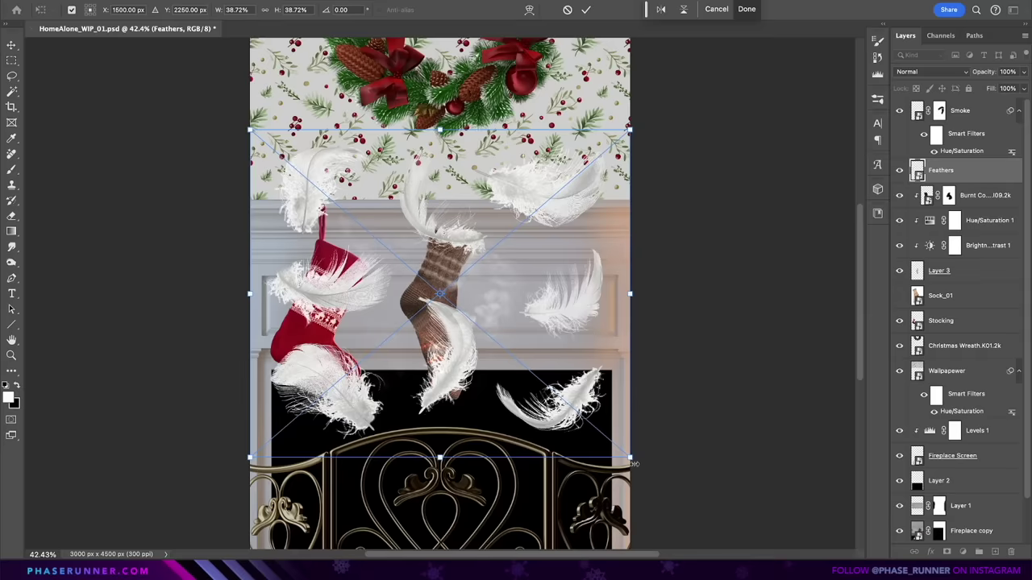
drag(645, 435, 555, 453)
mouse_move(474, 314)
mouse_down()
mouse_move(472, 347)
mouse_move(472, 275)
mouse_up()
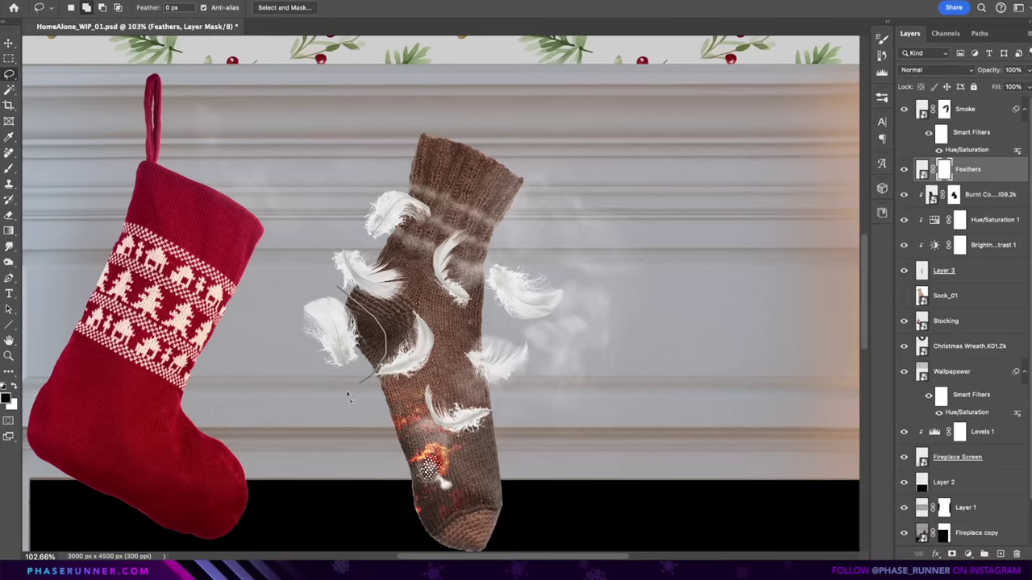
Mask out two stray feathers and shrink the dark third sock to size
mouse_move(349, 395)
mouse_down()
mouse_move(285, 279)
mouse_move(339, 283)
mouse_up()
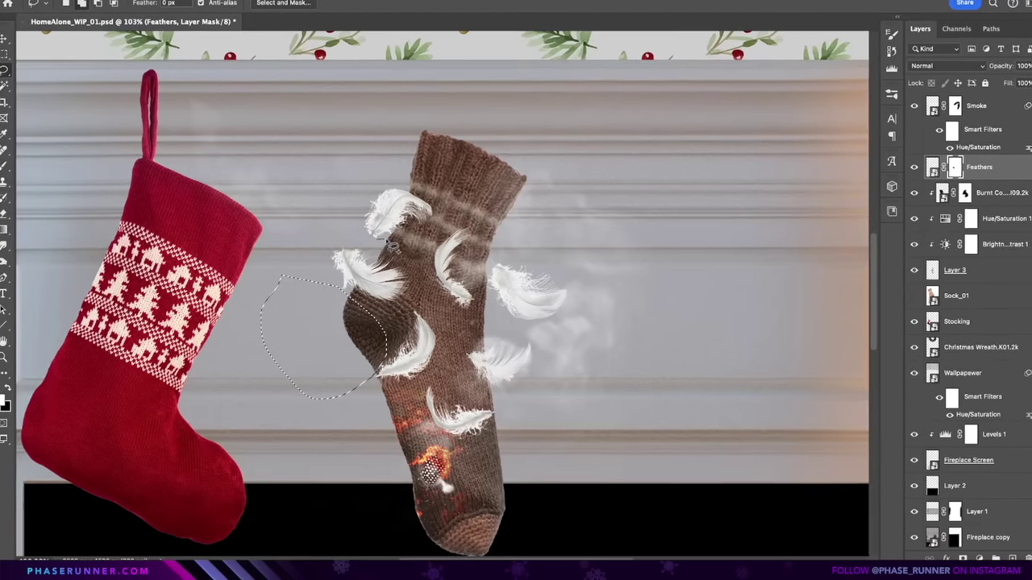
key(ctrl+d)
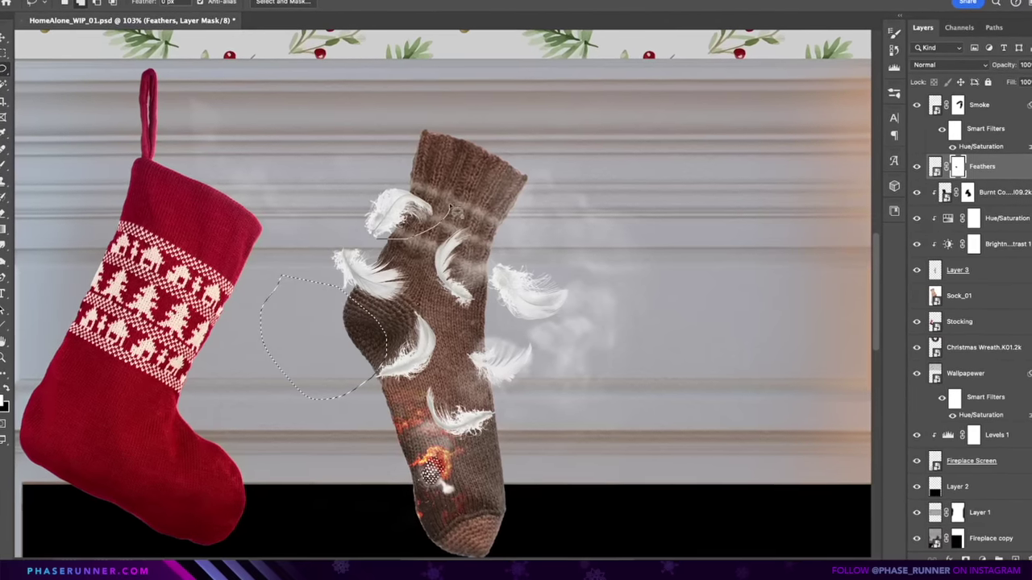
drag(369, 196, 415, 213)
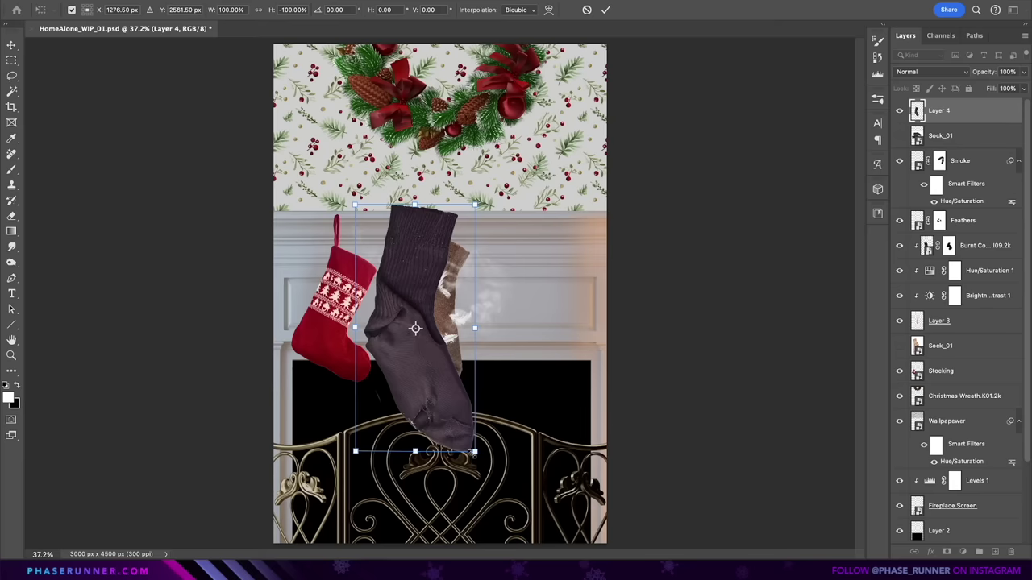
drag(484, 459, 546, 373)
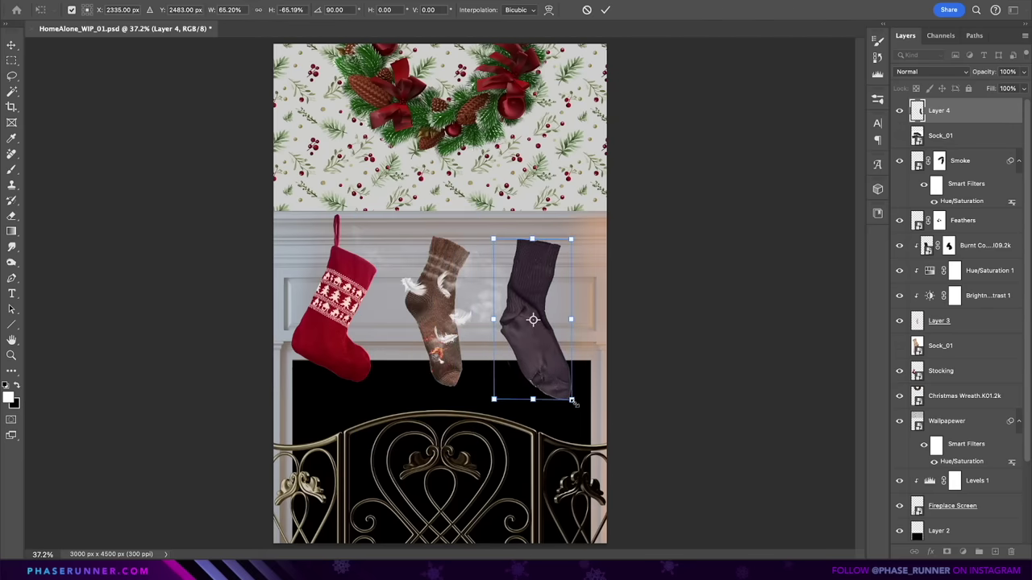
Colorize the dark sock a strong red with clipped Hue/Saturation and perch the tarantula on its cuff
key(Return)
click(962, 552)
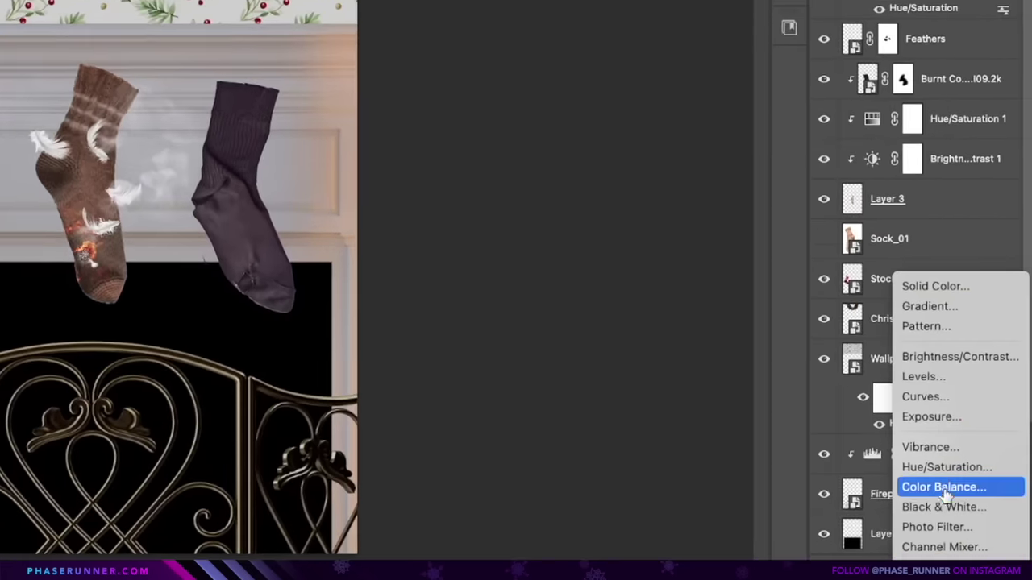
click(947, 468)
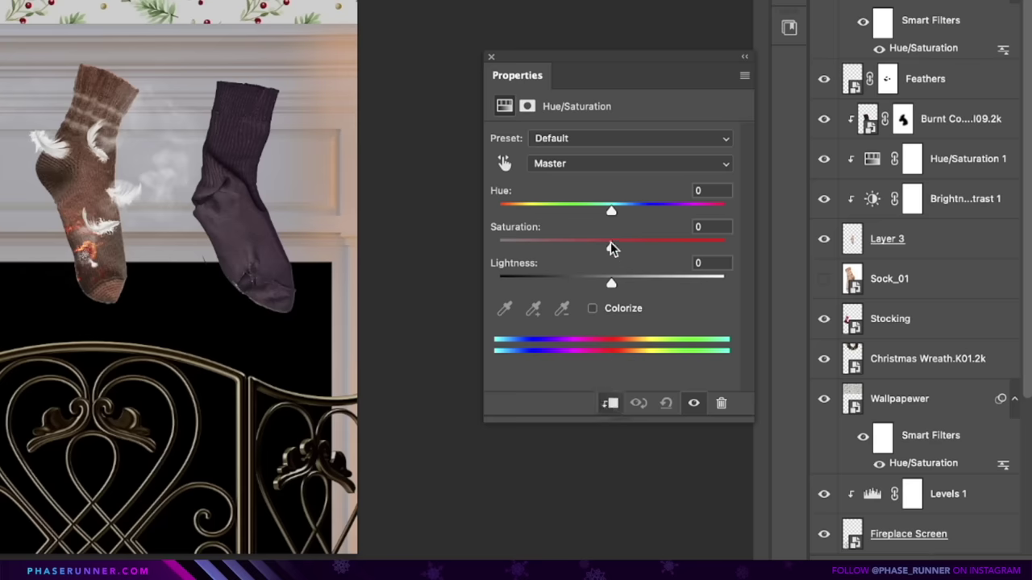
click(593, 308)
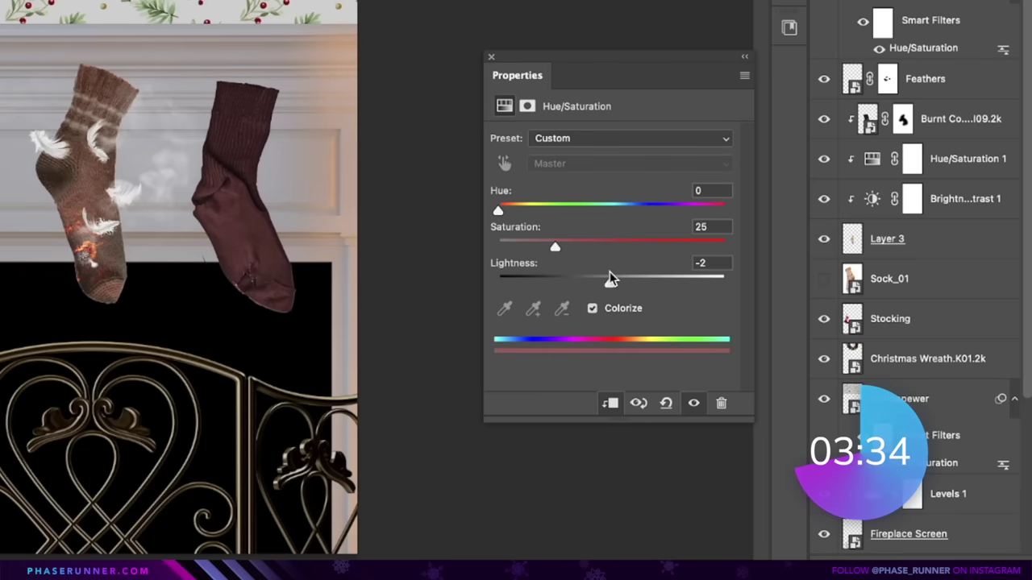
drag(587, 254, 637, 247)
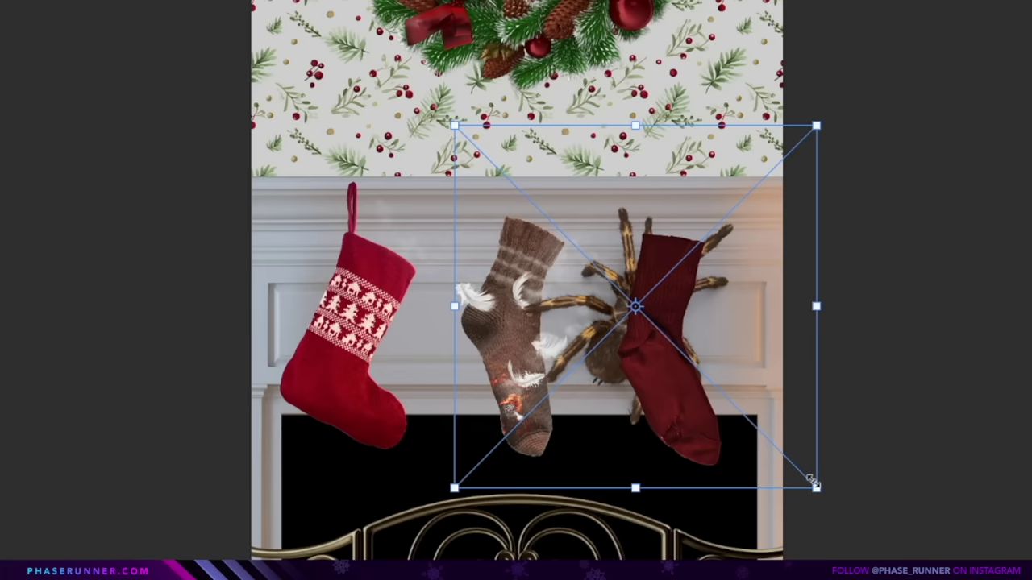
drag(814, 486, 727, 377)
drag(666, 369, 707, 297)
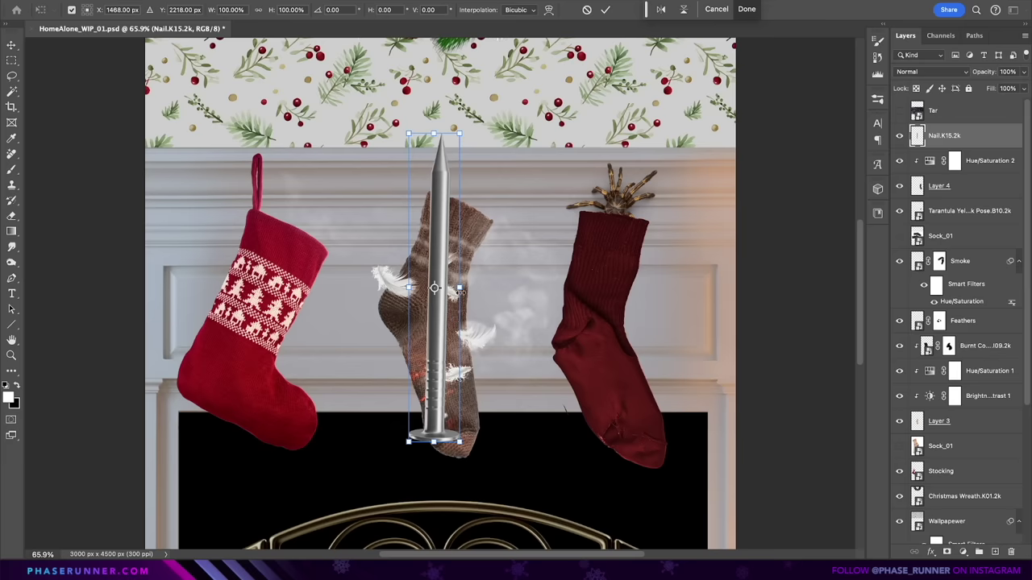
Narrow the nail and copy its top section upward onto a new layer
drag(459, 288, 453, 288)
key(Return)
key(m)
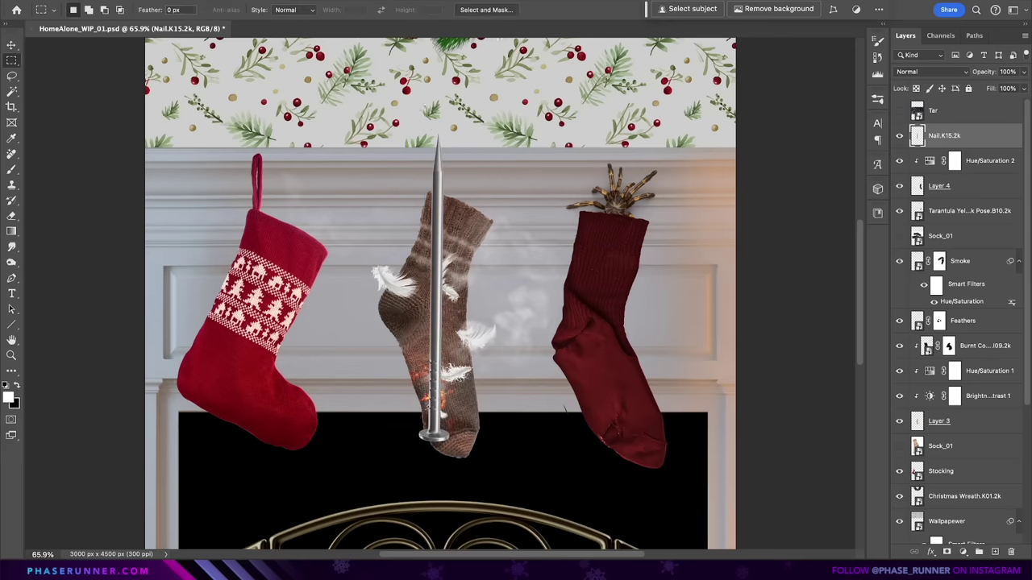
key(ctrl+j)
key(v)
drag(493, 236, 497, 113)
Merge and shorten the nail, then mask its middle so it pierces the red sock
key(ctrl+e)
key(ctrl+t)
drag(434, 442, 434, 349)
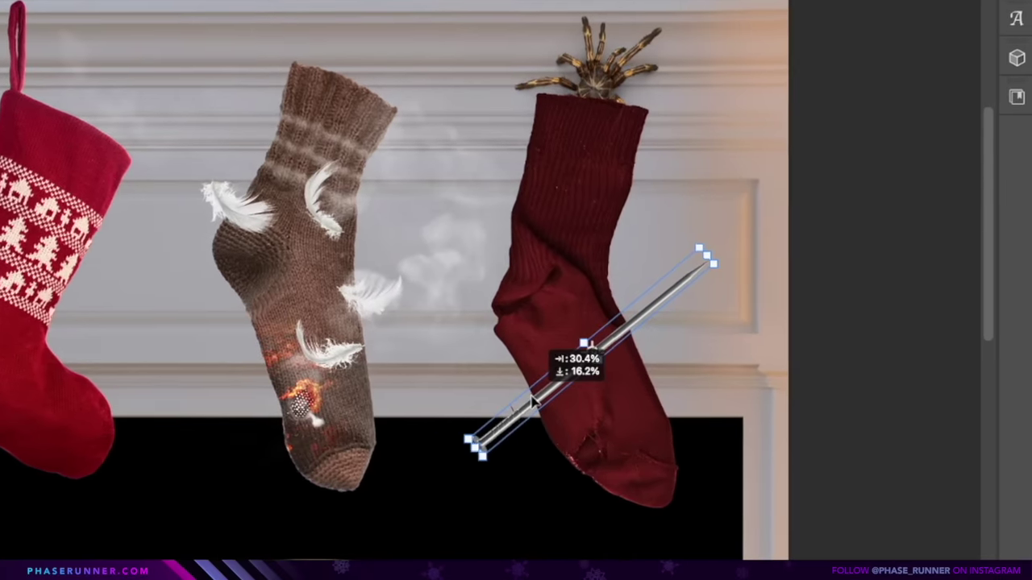
key(Return)
key(b)
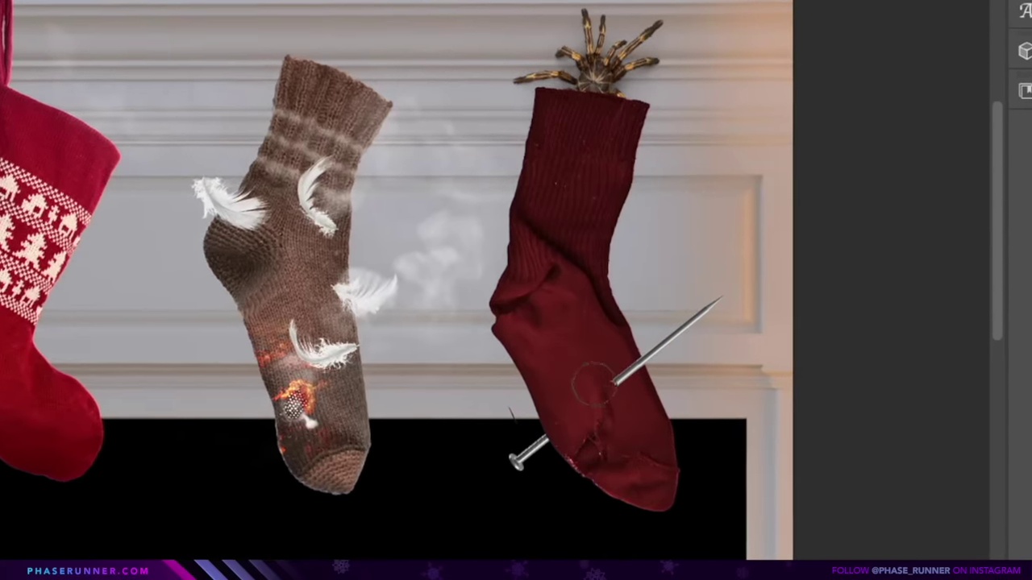
drag(613, 375, 553, 434)
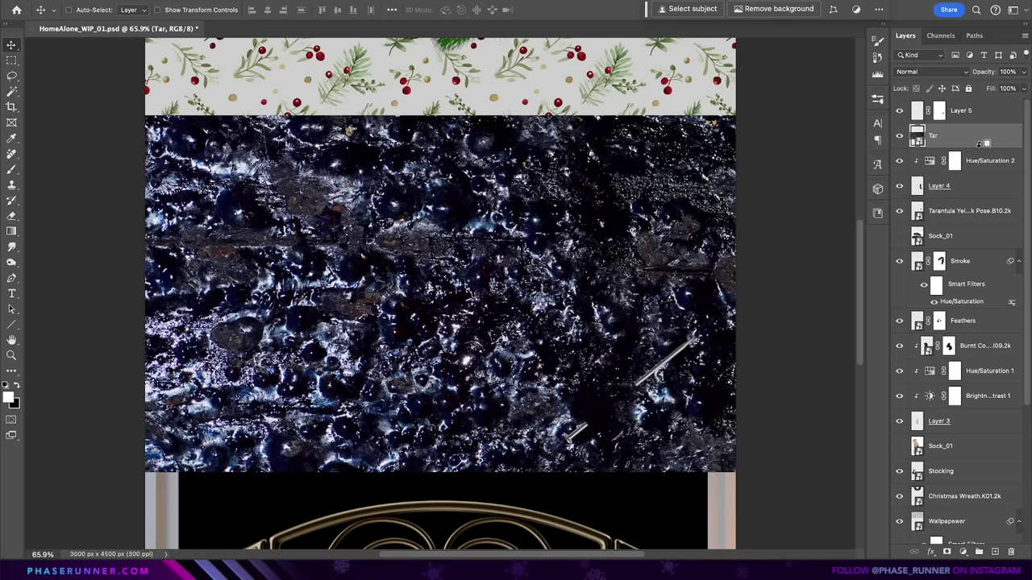
Shrink the Tar texture to about 19% width and move it onto the red sock
key(ctrl+alt+g)
drag(733, 473, 564, 340)
drag(492, 368, 676, 466)
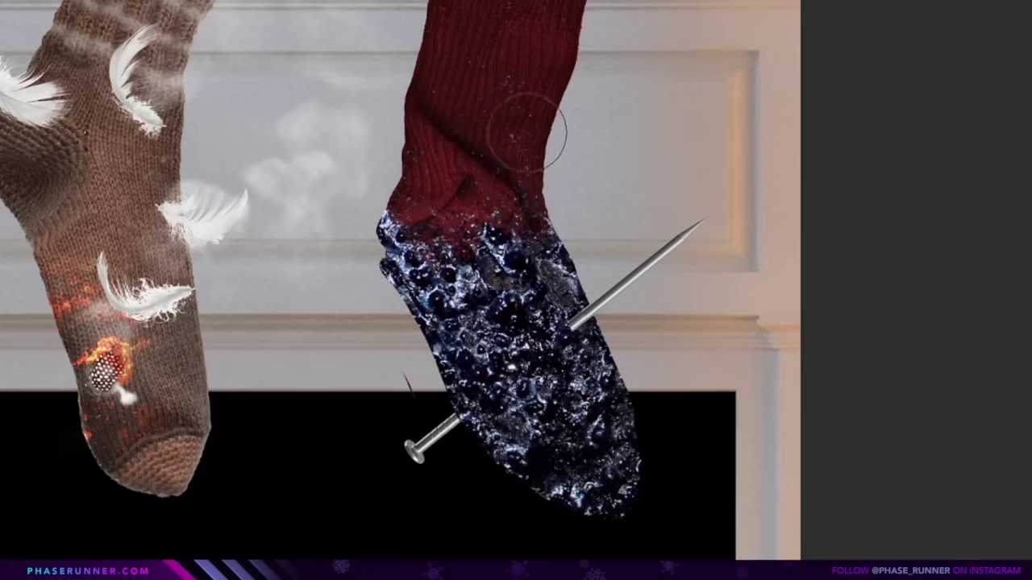
Mask the tar off the upper red sock, then add an Exposure adjustment layer
drag(506, 251, 504, 243)
mouse_move(524, 375)
mouse_down()
mouse_move(597, 442)
mouse_move(599, 367)
mouse_up()
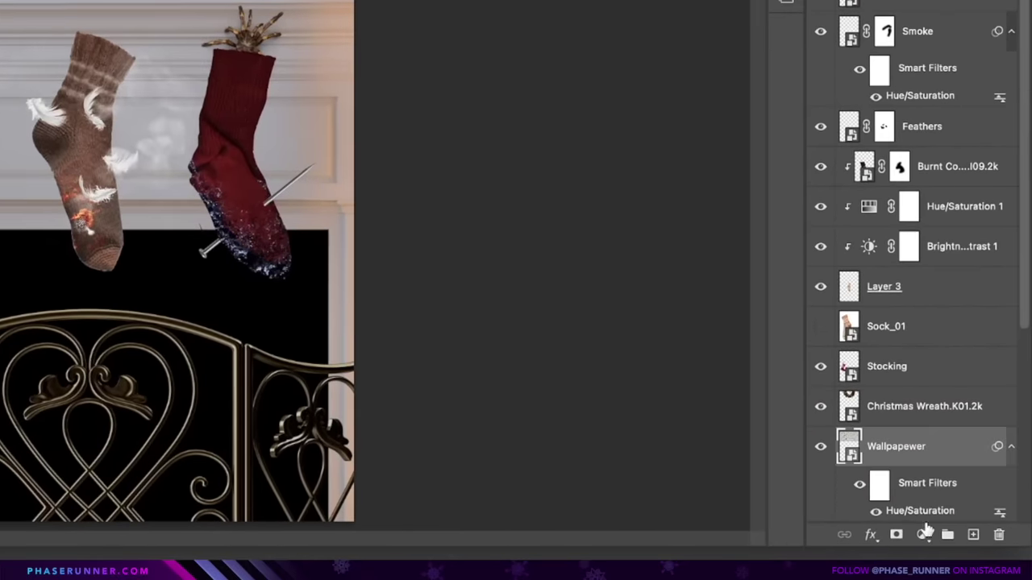
click(924, 535)
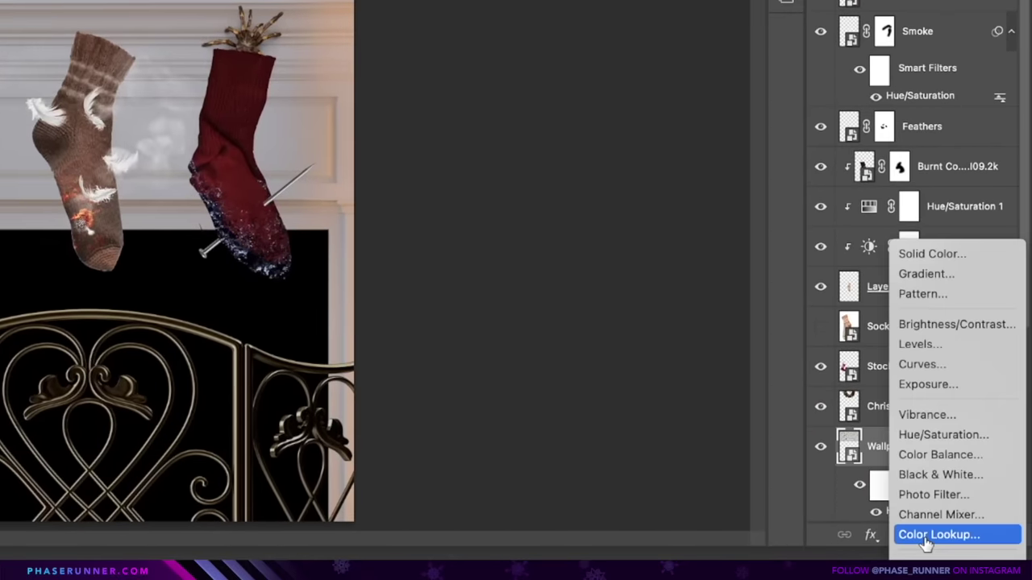
click(935, 385)
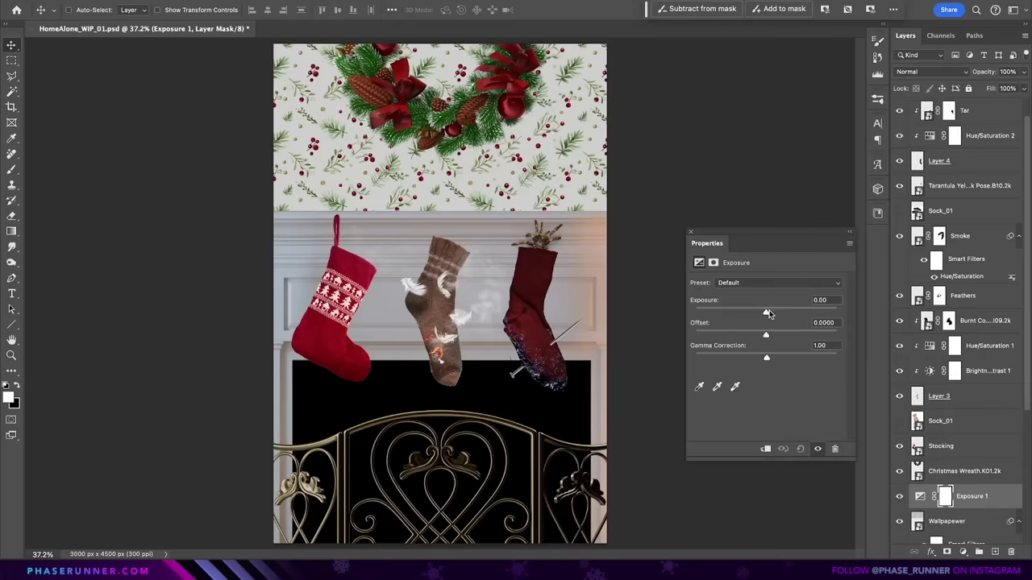
Lower exposure to about -3.7, invert its mask, and paint shading around the wreath and stockings
drag(767, 313, 726, 313)
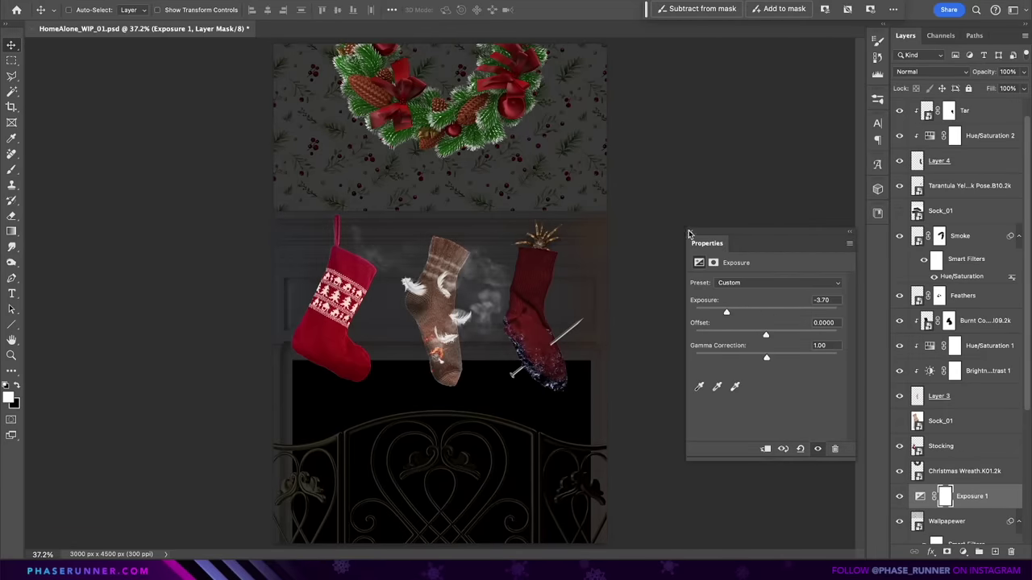
click(901, 406)
key(ctrl+i)
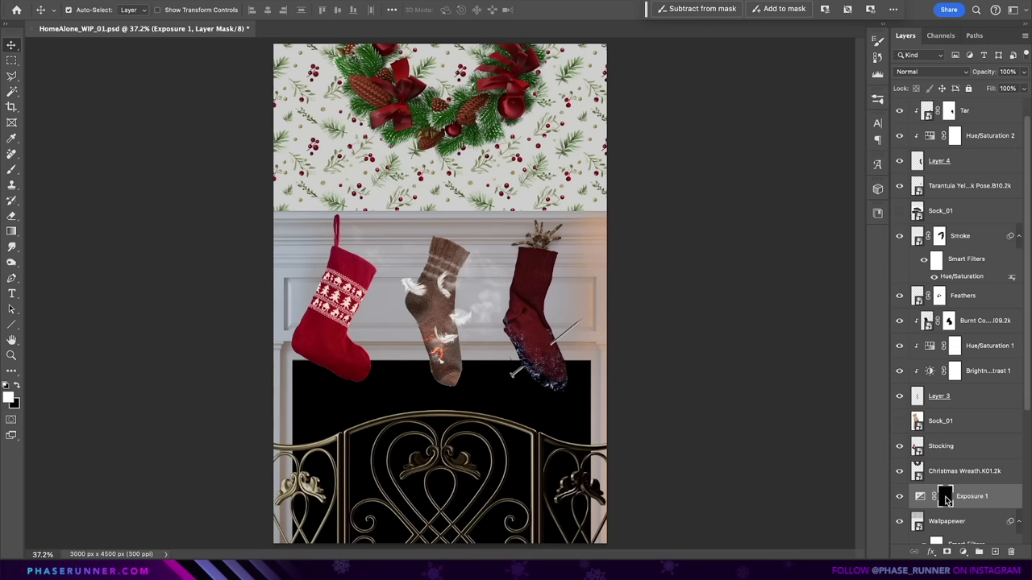
mouse_move(352, 57)
mouse_down()
mouse_move(365, 81)
mouse_move(430, 120)
mouse_move(541, 62)
mouse_move(568, 73)
mouse_up()
key(bracketleft)
key(bracketleft)
key(bracketleft)
key(bracketleft)
key(bracketleft)
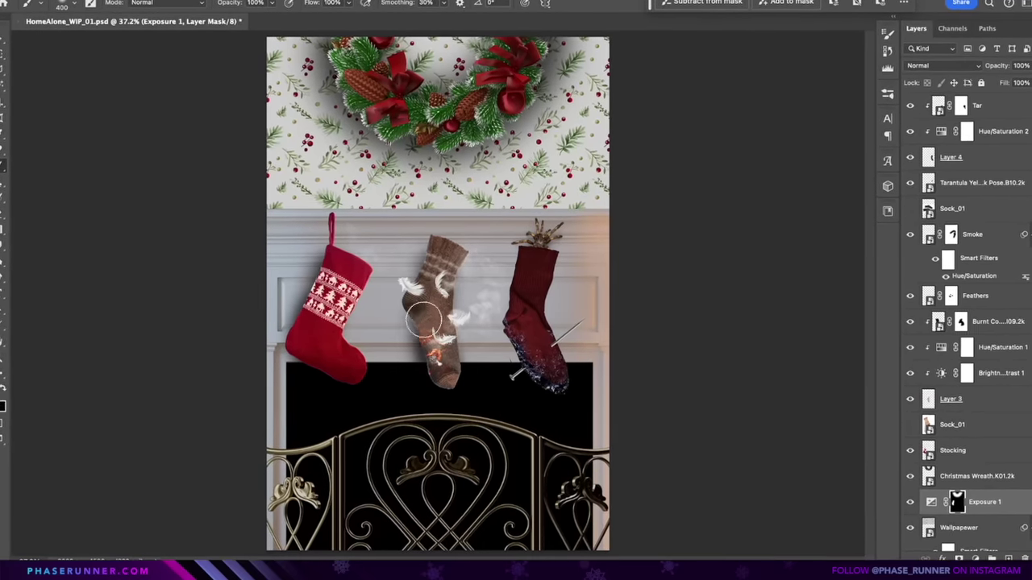
mouse_move(530, 295)
mouse_down()
mouse_move(545, 382)
mouse_move(527, 293)
mouse_move(518, 326)
mouse_up()
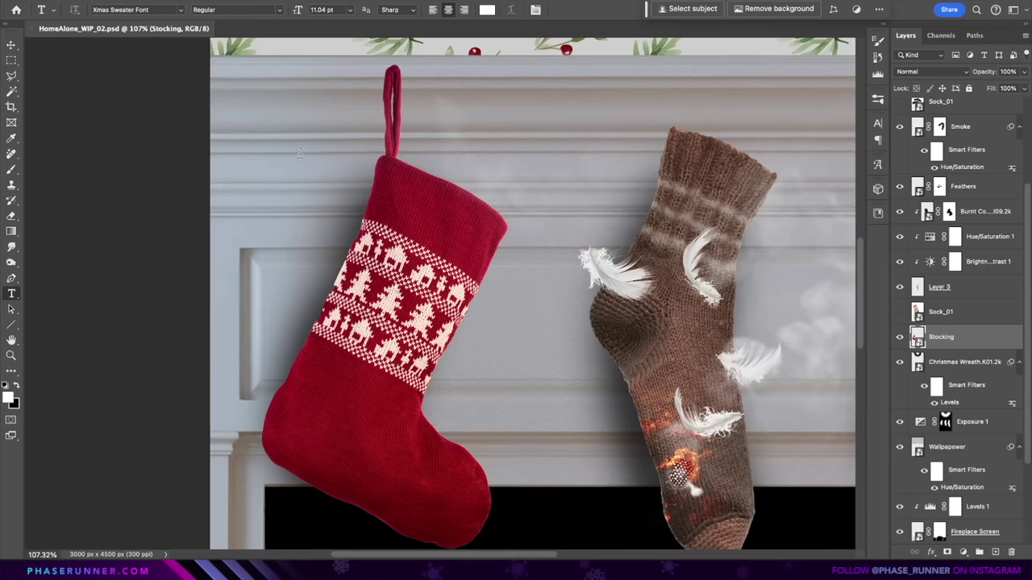
Add the text KEVIN on the red stocking's cuff, rotated to its tilt and enlarged
drag(614, 321, 642, 326)
text(KEVIN)
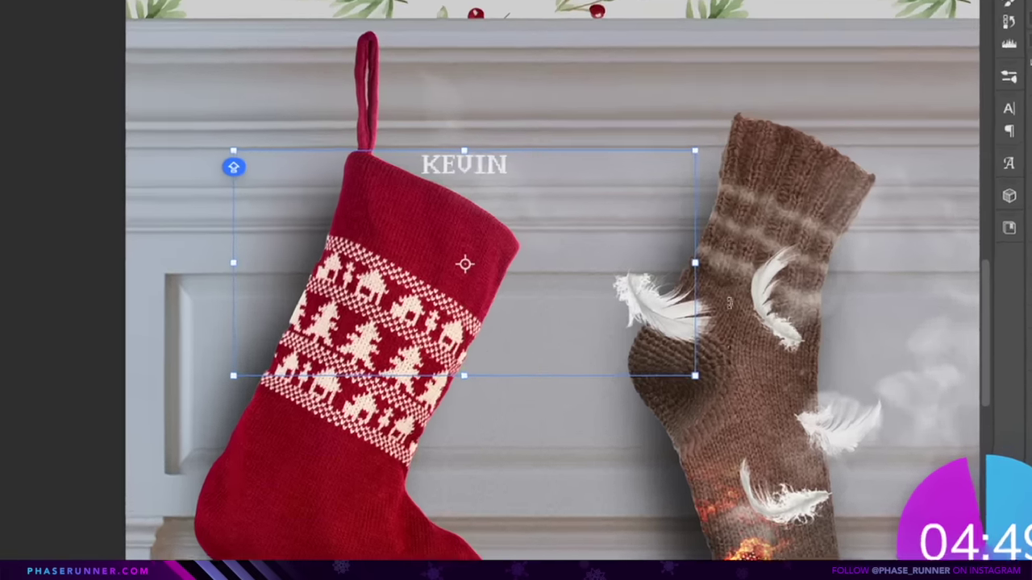
drag(643, 187, 520, 358)
drag(679, 358, 623, 437)
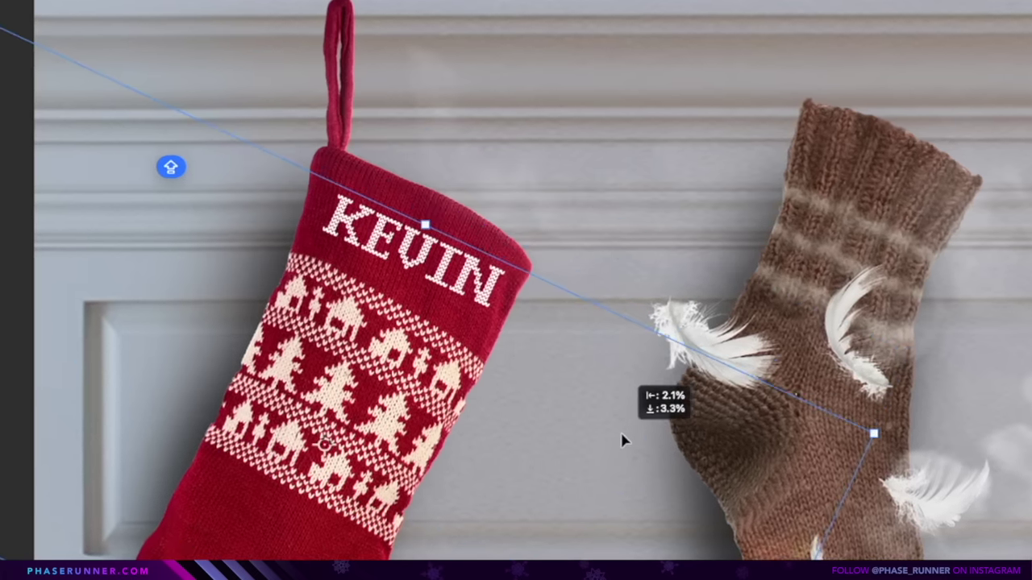
key(Return)
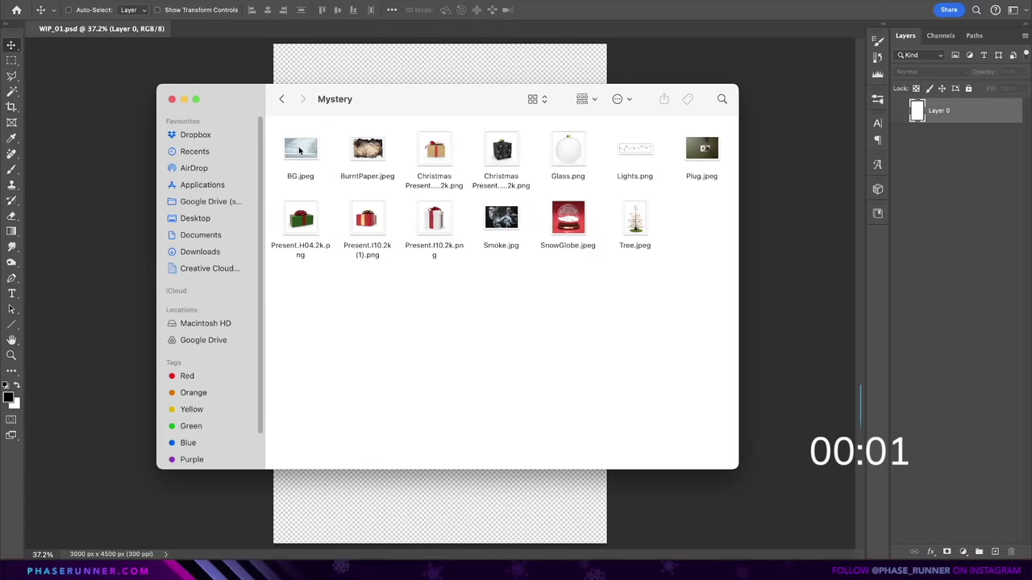
Place BG.jpeg into the canvas, enlarged and shifted upward
drag(340, 478, 362, 499)
scroll(455, 337, down, 2)
drag(551, 227, 730, 133)
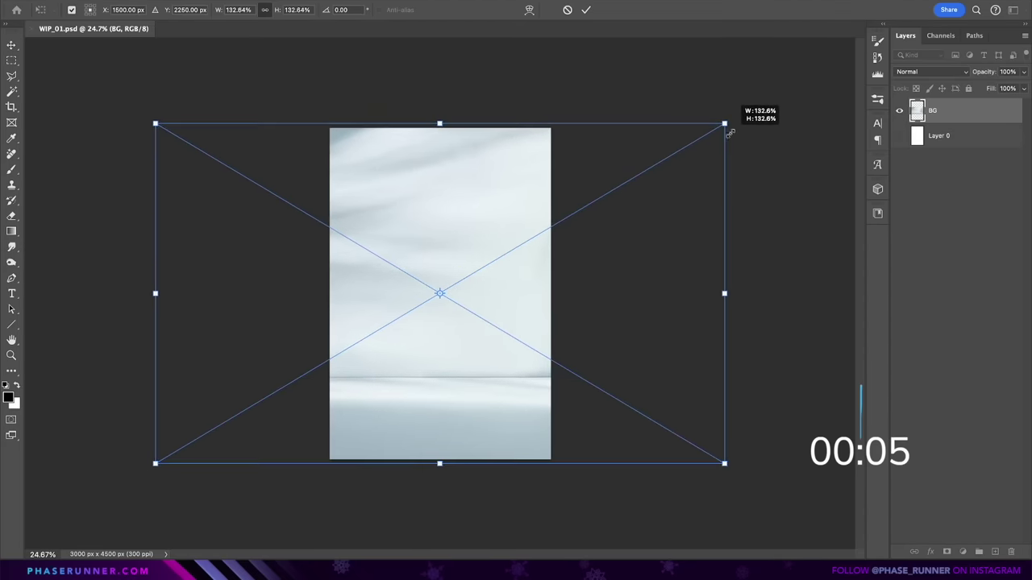
drag(574, 301, 576, 249)
key(Return)
Add a Hue/Saturation layer that colorizes the background red with higher saturation
click(963, 551)
click(982, 495)
click(751, 402)
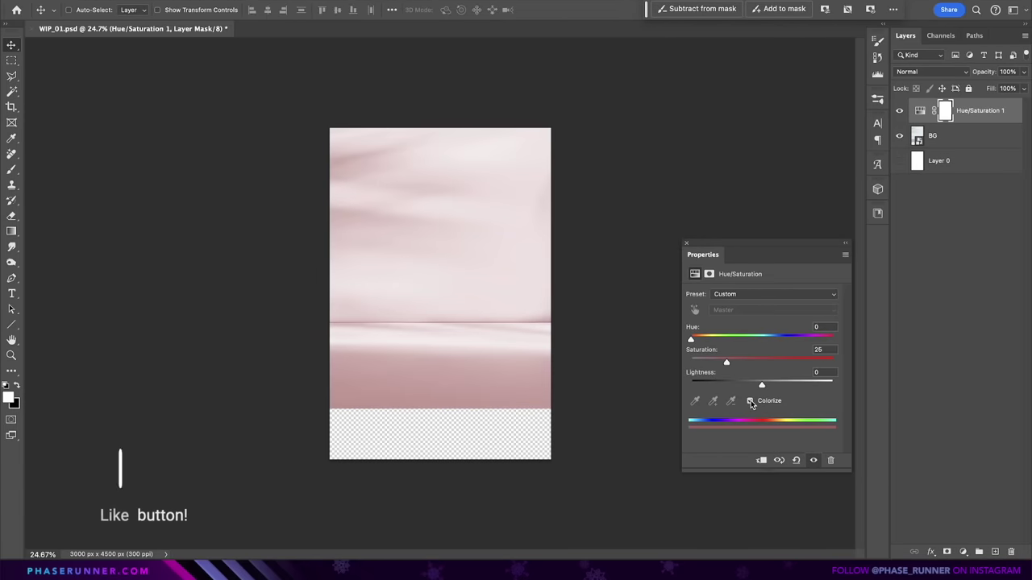
drag(726, 362, 724, 386)
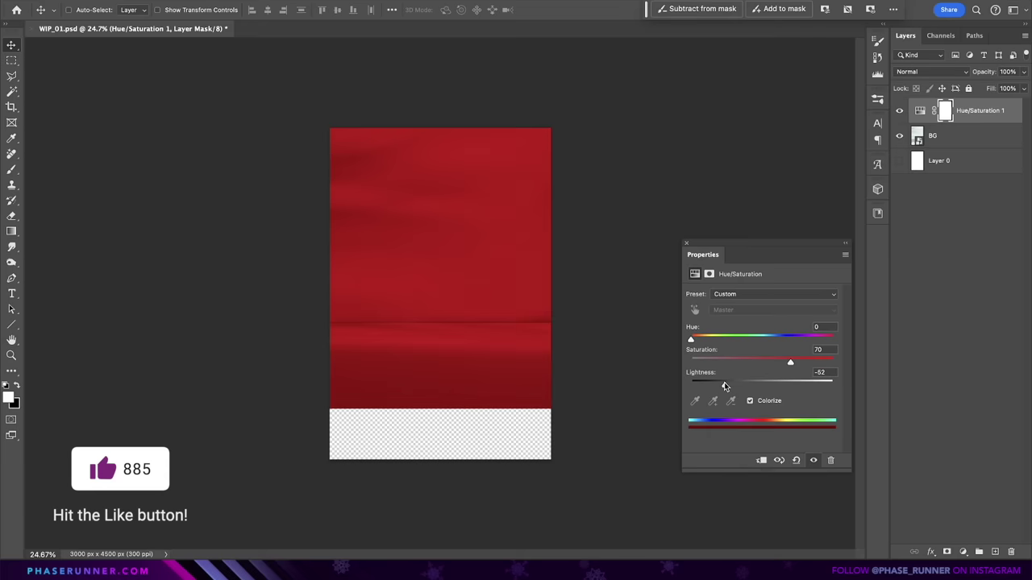
click(687, 243)
Add a second Hue/Saturation layer with Hue -155 to turn the wall blue
click(962, 552)
click(976, 489)
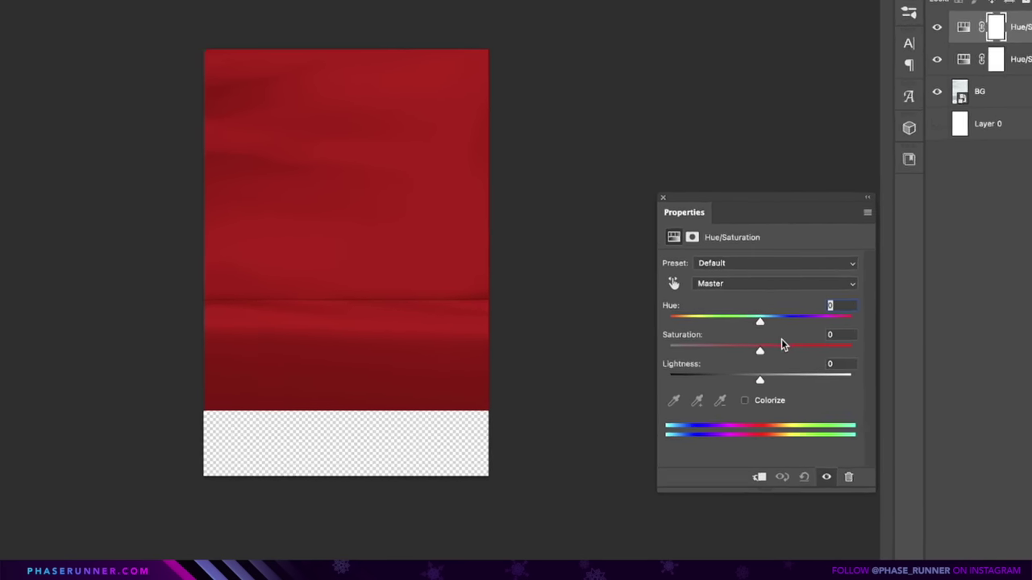
drag(758, 305, 657, 296)
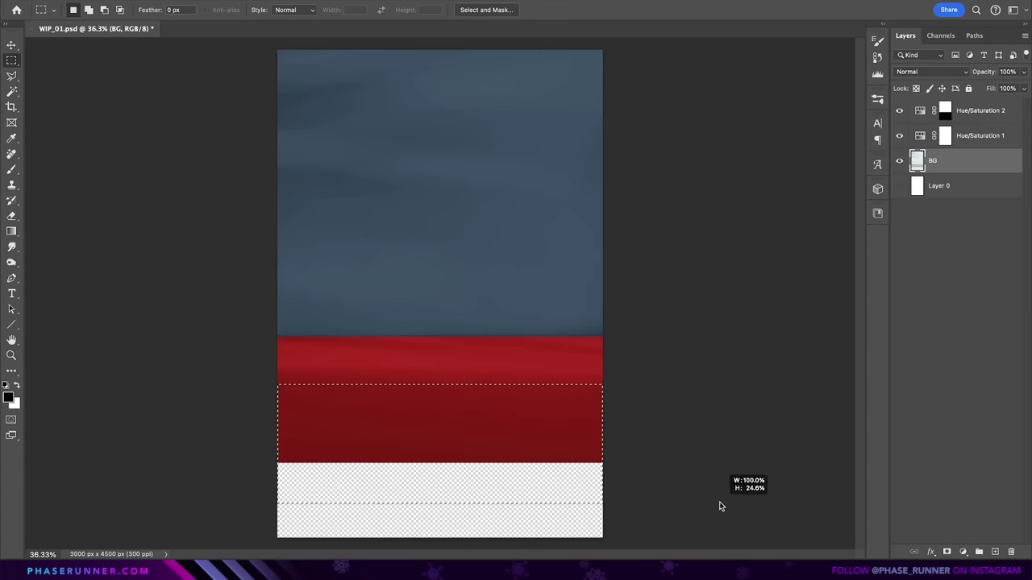
Stretch the red floor strip down to the canvas bottom, then auto-select the snow globe
scroll(726, 472, down, 3)
key(super+t)
drag(441, 398, 440, 437)
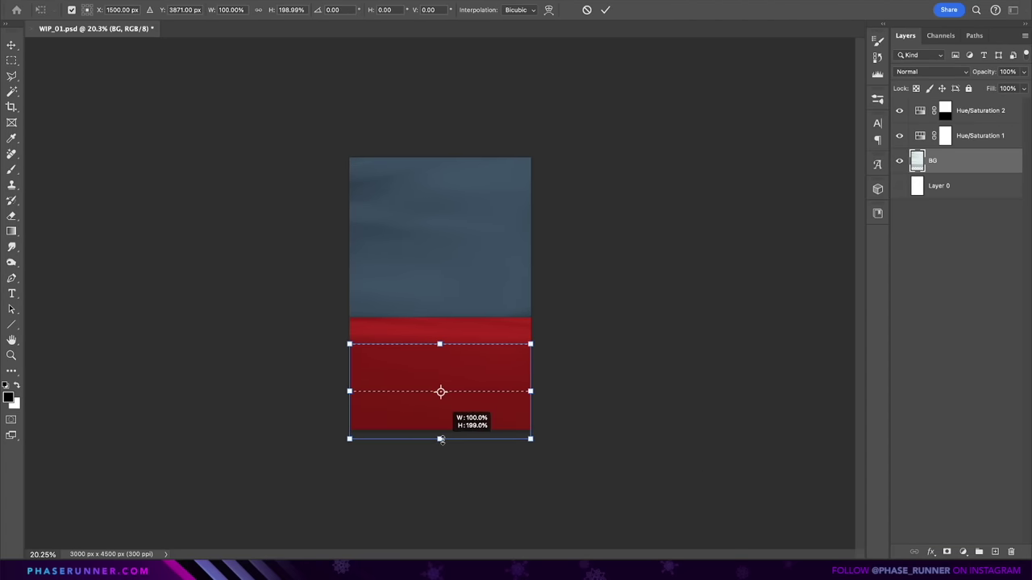
key(Return)
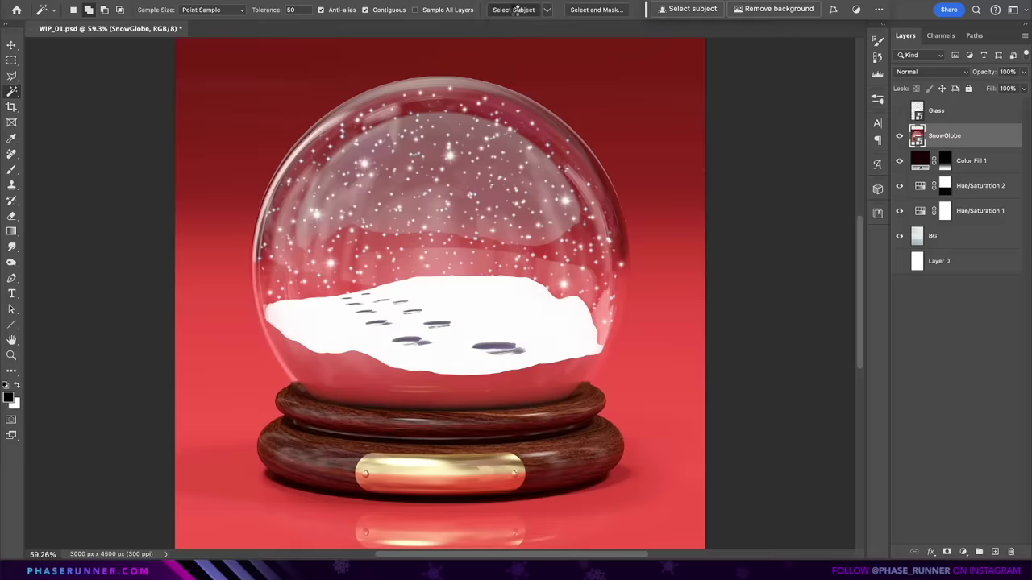
click(513, 10)
Refine the globe selection and tint its interior blue, restoring the red reflection along the base
click(75, 102)
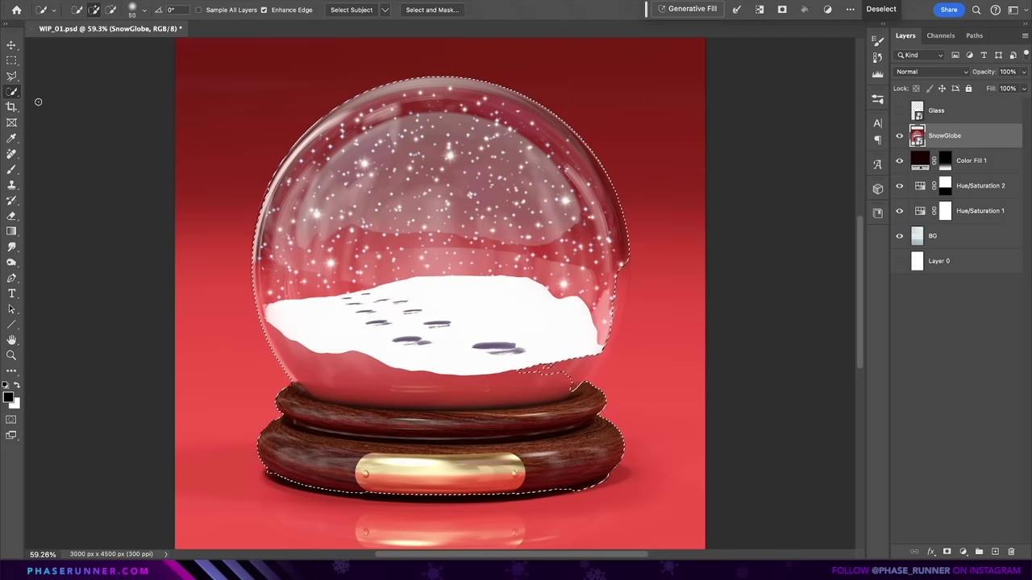
scroll(207, 353, up, 5)
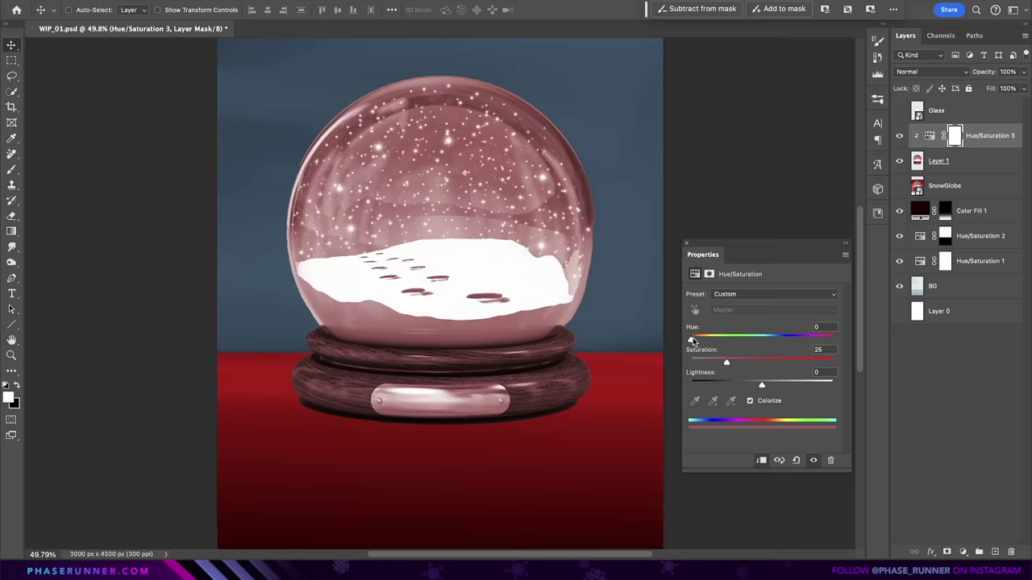
drag(692, 339, 776, 342)
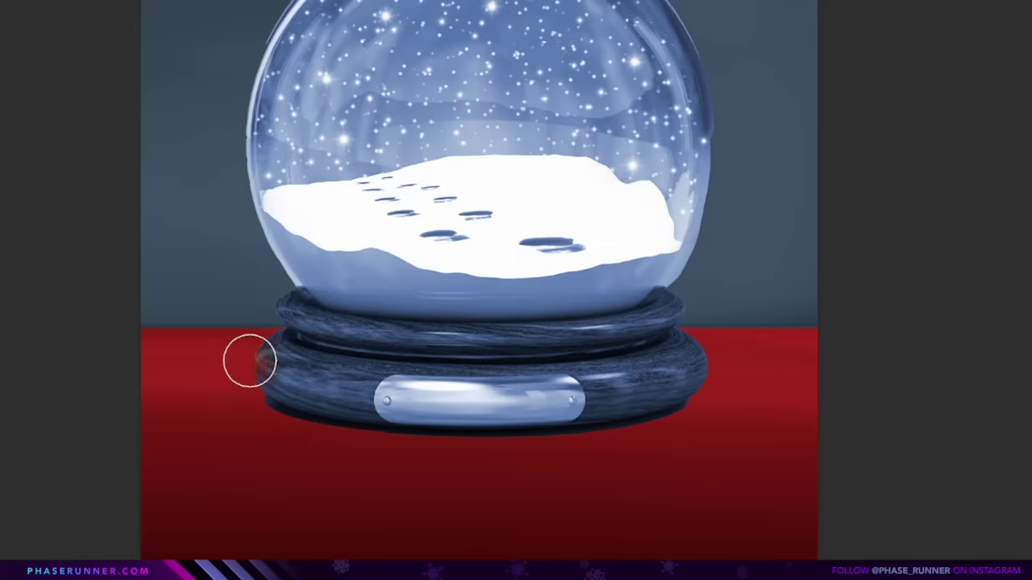
drag(249, 362, 754, 412)
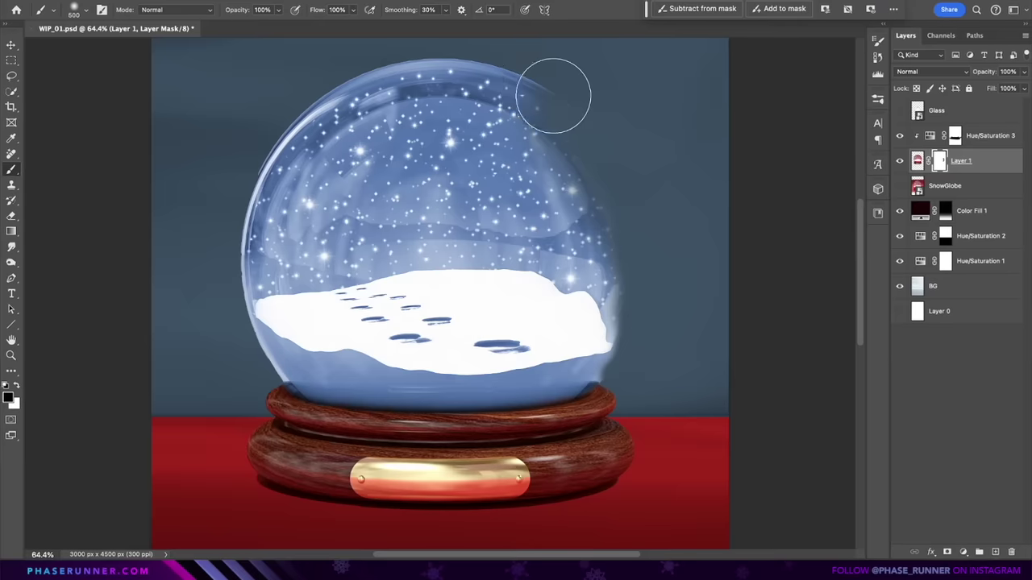
Mask away the top and upper-left of the globe's glass
mouse_move(553, 88)
mouse_down()
mouse_move(463, 67)
mouse_move(462, 159)
mouse_move(364, 158)
mouse_move(339, 86)
mouse_move(294, 160)
mouse_up()
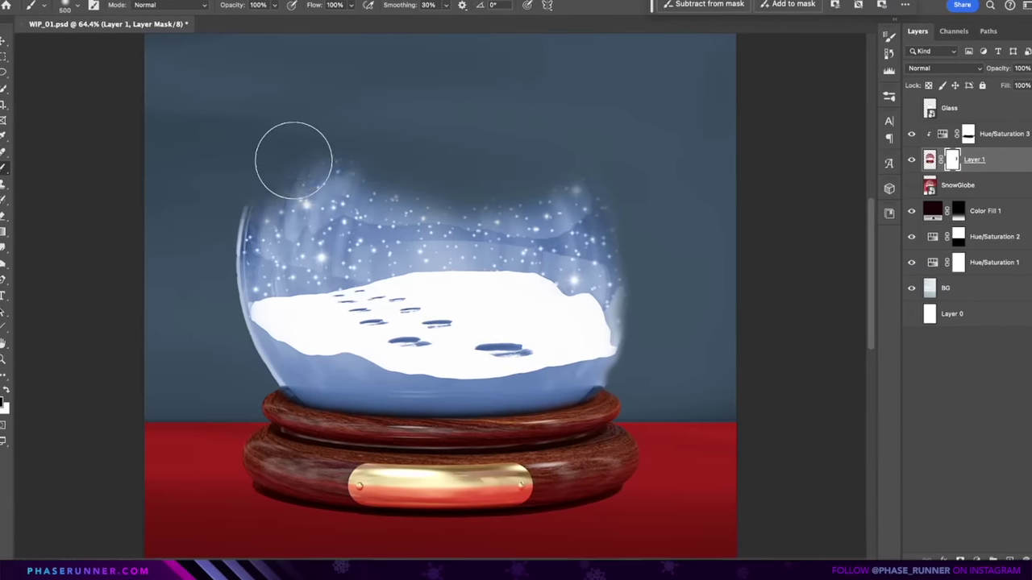
key(bracketleft)
key(bracketleft)
key(bracketleft)
key(bracketleft)
mouse_move(239, 260)
mouse_down()
mouse_move(333, 158)
mouse_move(368, 226)
mouse_move(334, 247)
mouse_move(546, 199)
mouse_move(620, 168)
mouse_move(595, 220)
mouse_move(575, 201)
mouse_move(627, 255)
mouse_move(556, 198)
mouse_up()
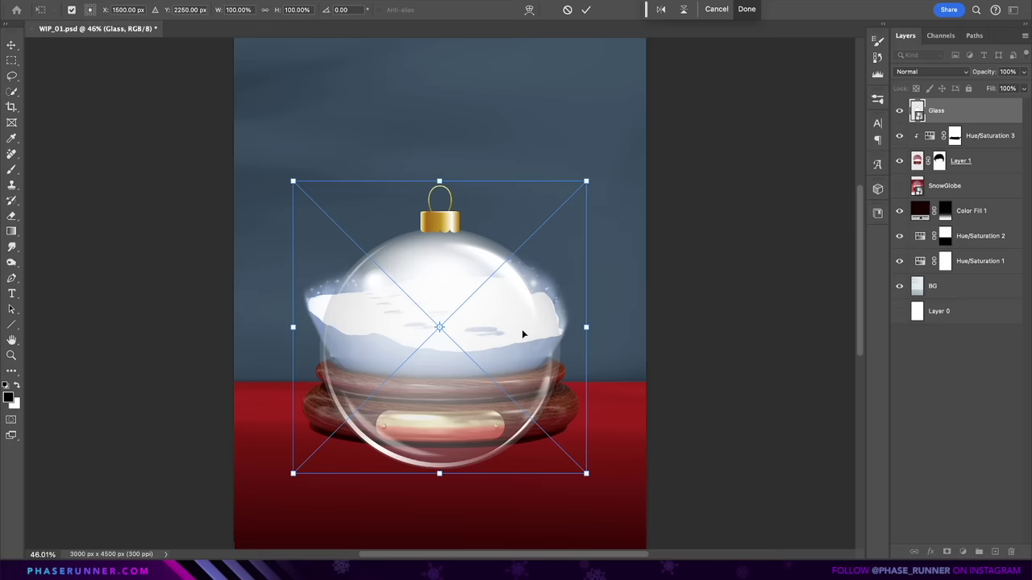
Flip the Glass layer vertically, scale it over the globe, set it to Screen, and darken the haze
right_click(522, 328)
click(556, 550)
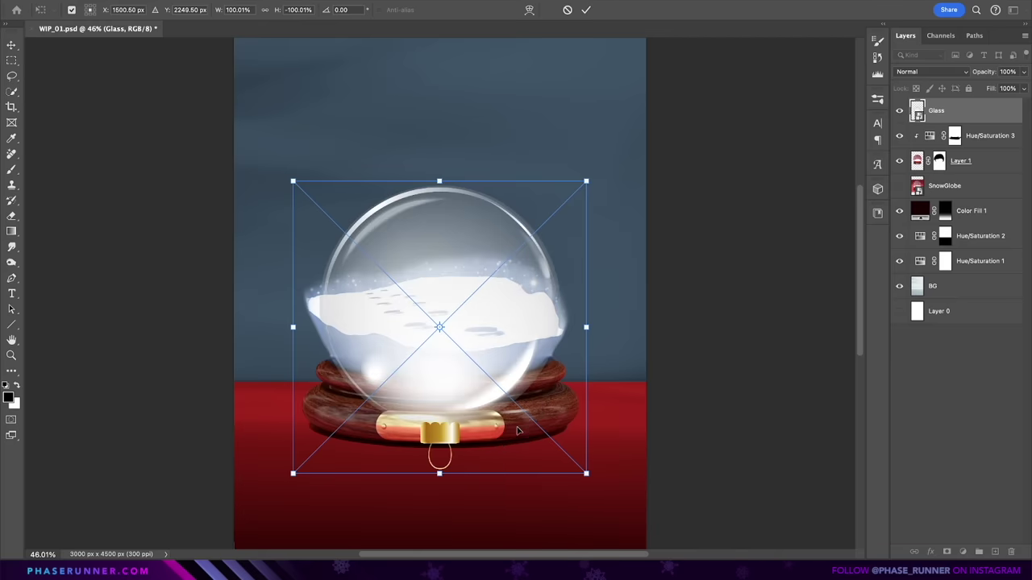
drag(518, 432, 519, 395)
drag(587, 454, 621, 471)
key(Return)
click(931, 71)
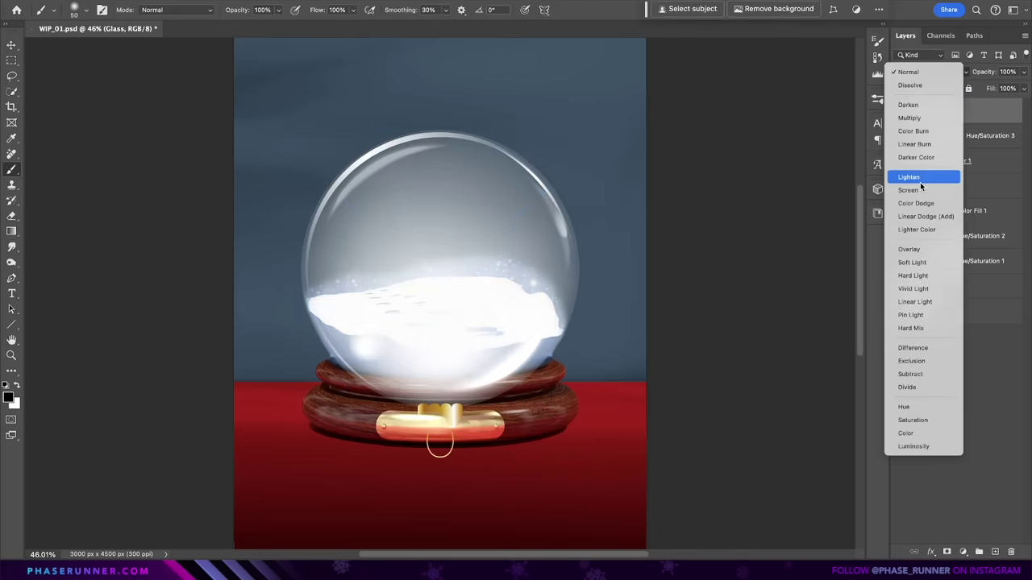
click(919, 189)
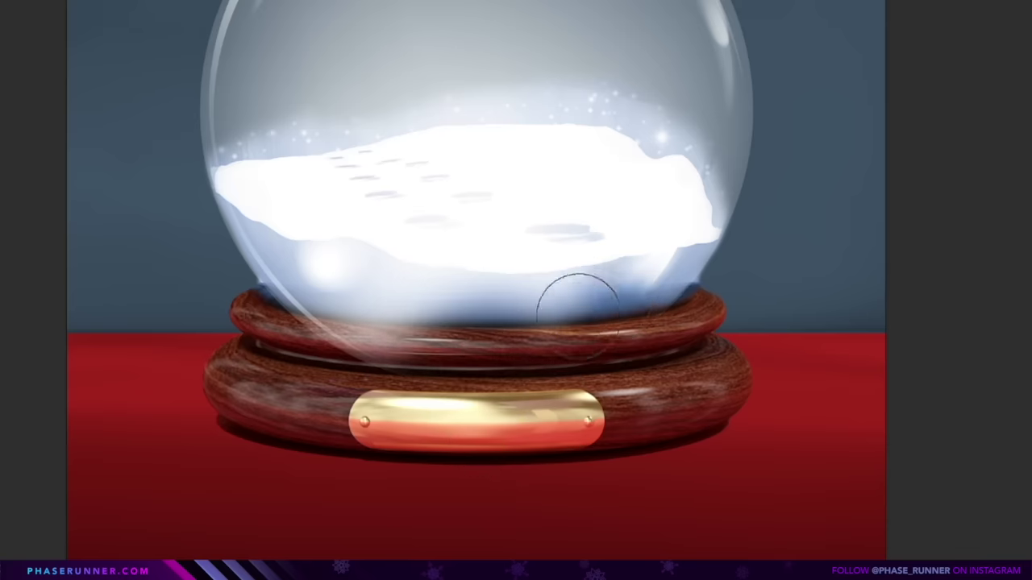
drag(577, 308, 597, 268)
Shrink the placed Smoke image and position it over the globe
scroll(604, 294, up, 5)
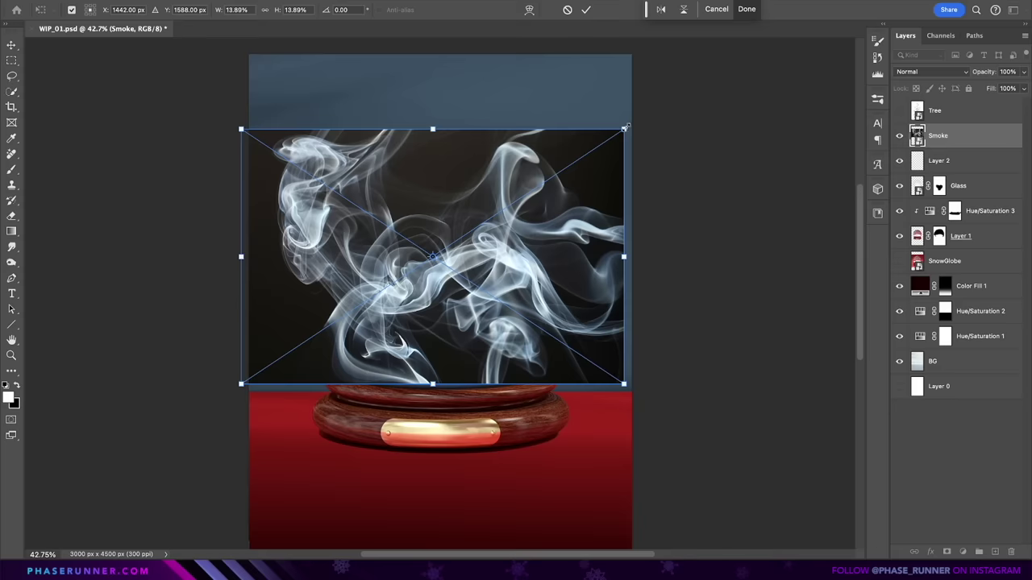
drag(621, 131, 581, 169)
mouse_move(571, 220)
mouse_down()
mouse_move(570, 319)
mouse_move(571, 227)
mouse_up()
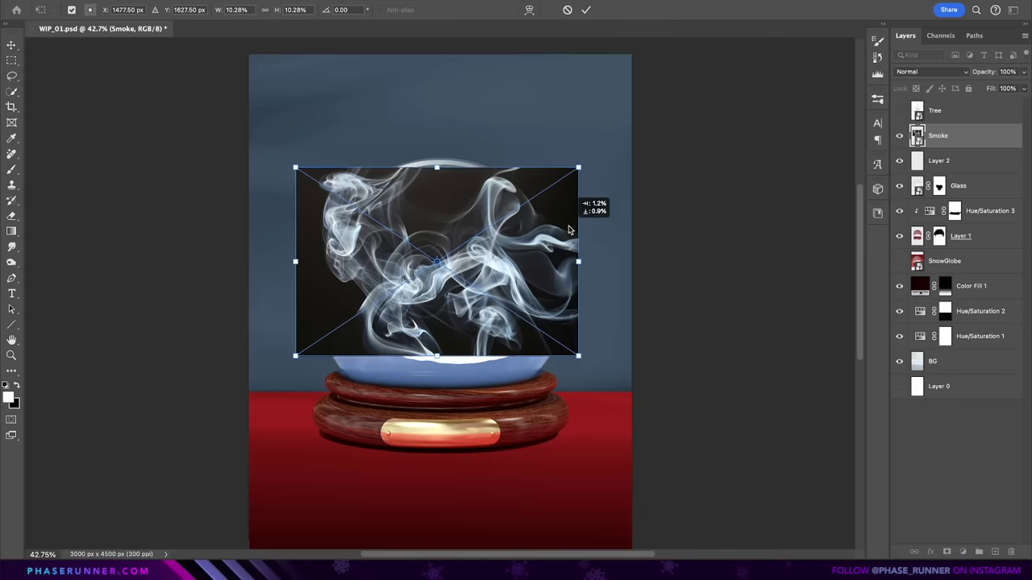
Set Smoke to Screen, darken it with Levels, enlarge it, then duplicate the Tree's Blue channel
key(Return)
click(931, 72)
click(908, 191)
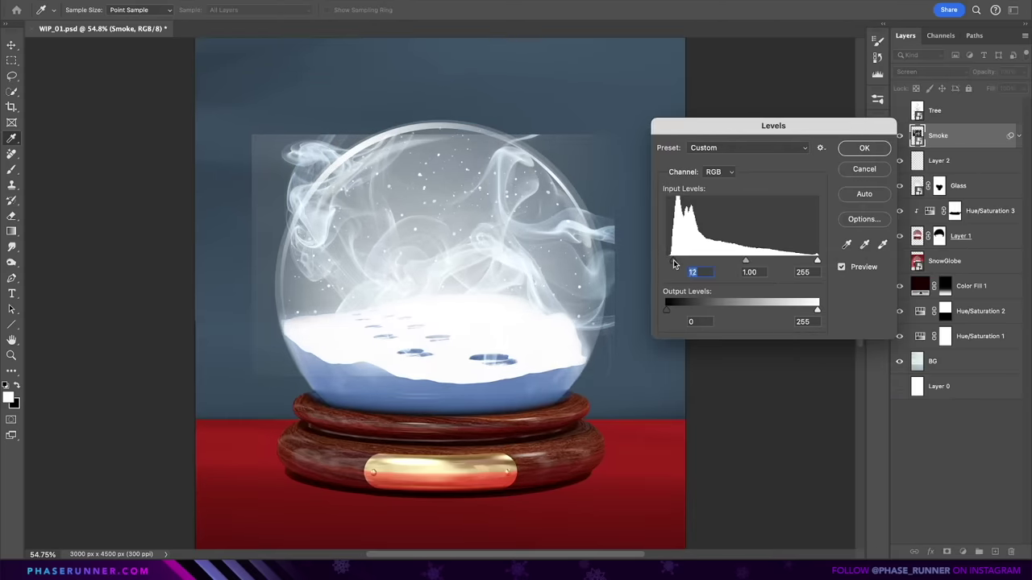
drag(670, 260, 683, 259)
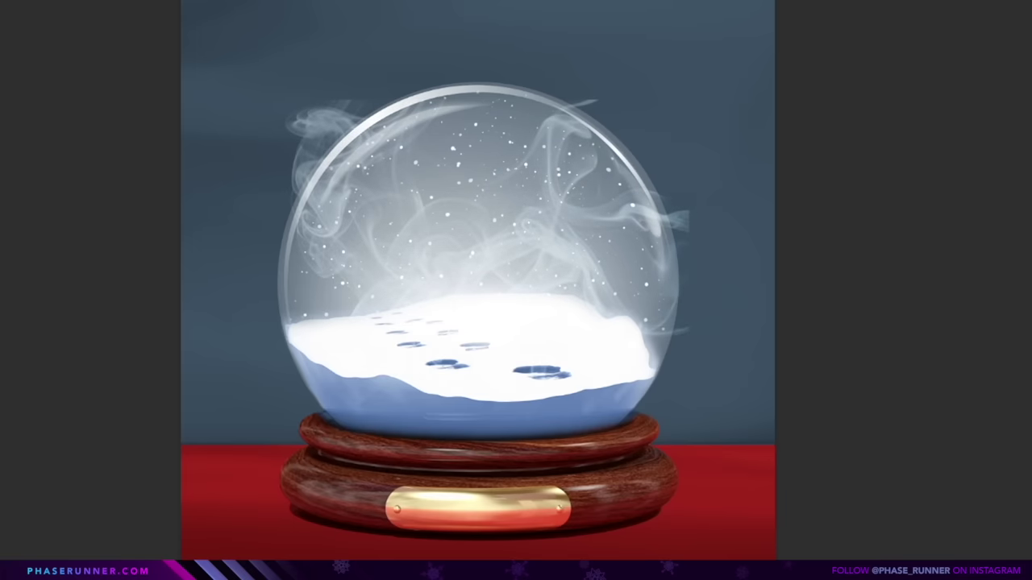
key(ctrl+t)
mouse_move(691, 97)
mouse_down()
mouse_move(679, 42)
mouse_move(712, 83)
mouse_move(675, 96)
mouse_move(685, 92)
mouse_up()
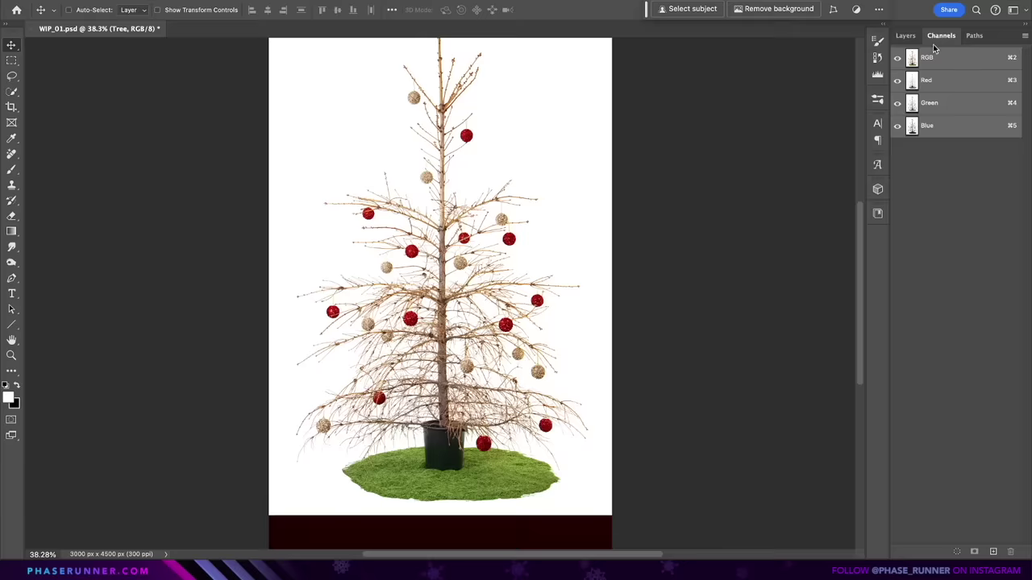
click(959, 123)
drag(959, 123, 1000, 555)
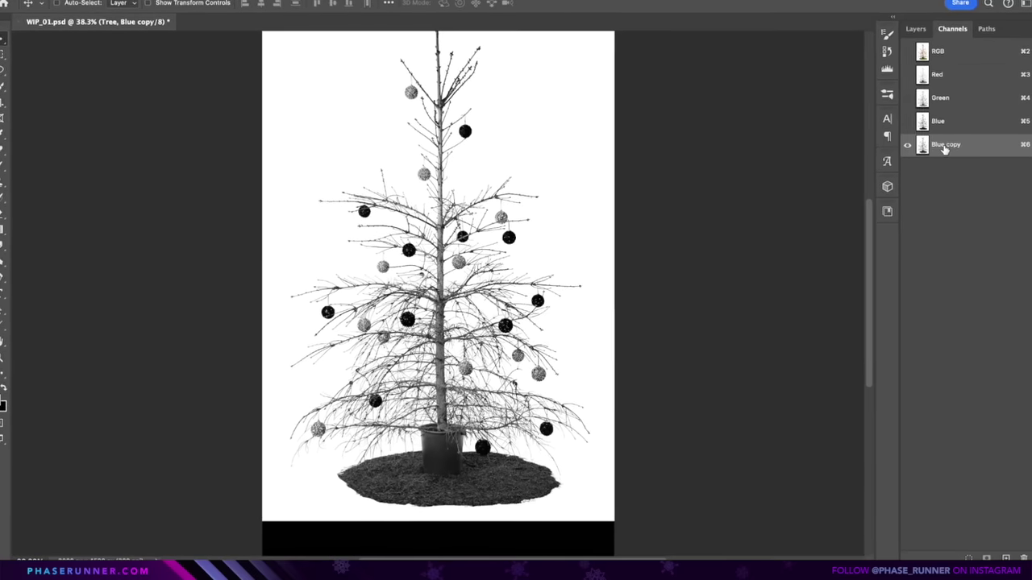
Push the Blue copy channel to stark black and white with Levels and load it as a selection
key(ctrl+l)
drag(623, 253, 778, 255)
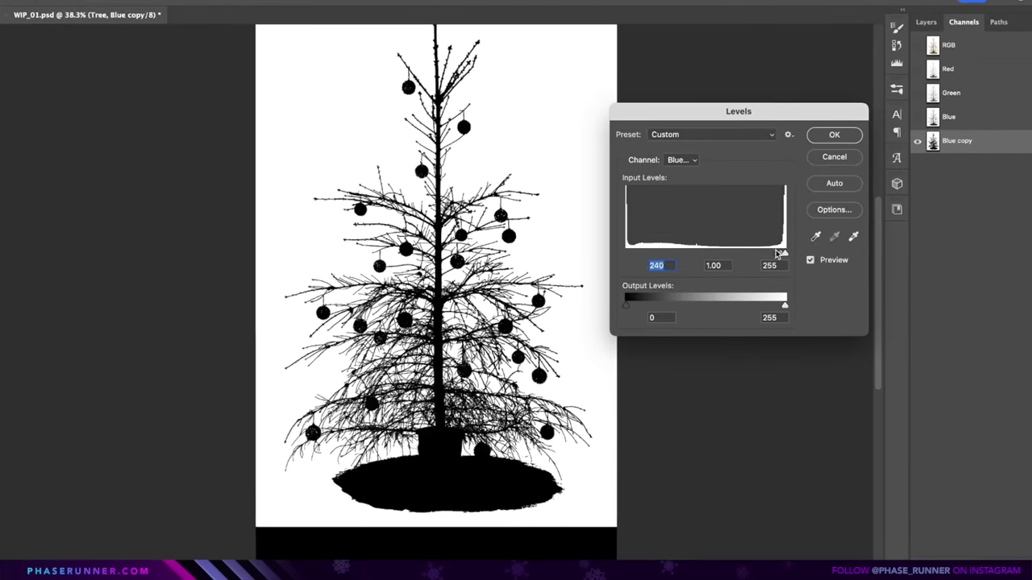
click(838, 133)
ctrl+click(937, 138)
click(932, 18)
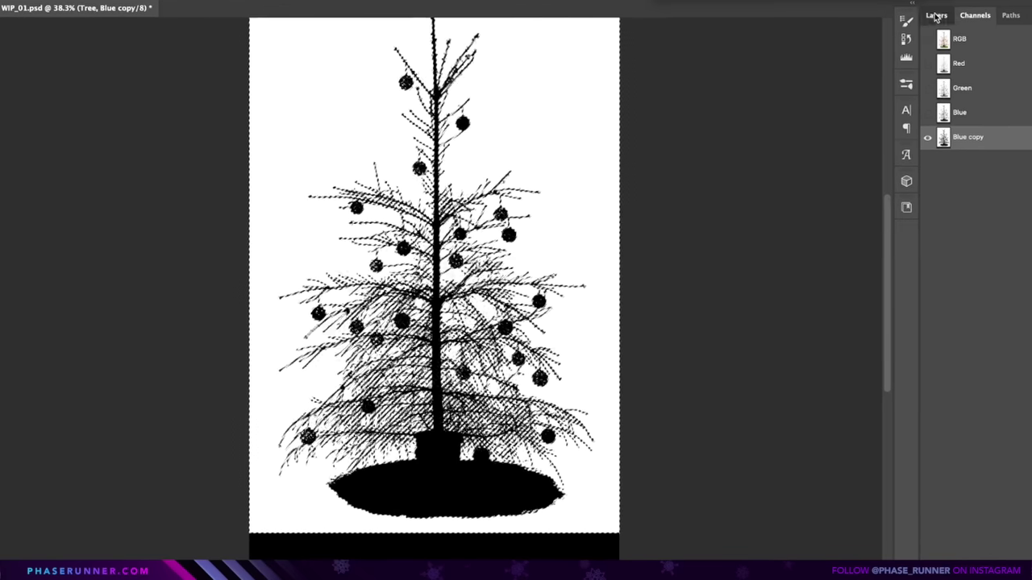
click(970, 96)
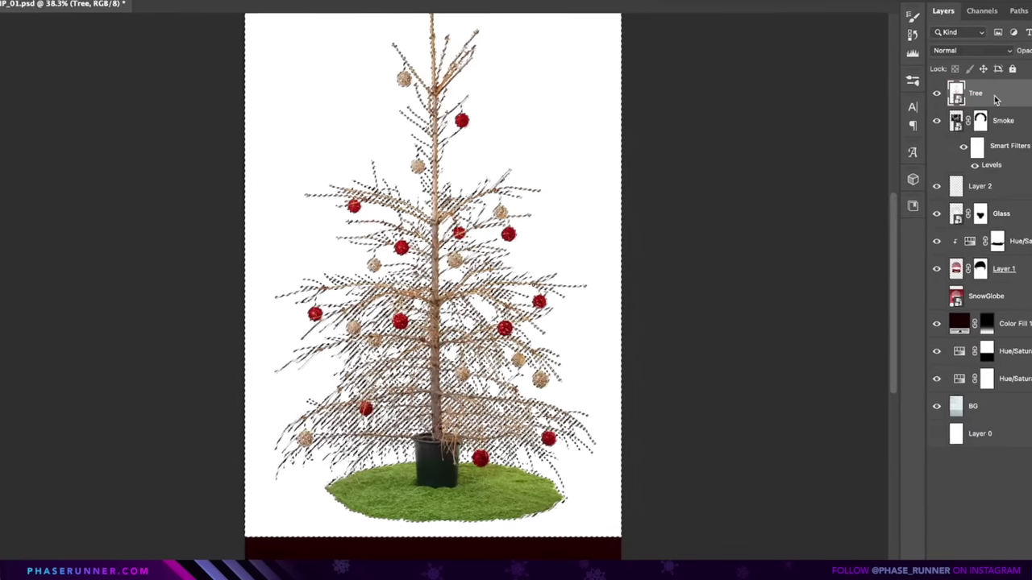
Copy the tree onto its own layer, fit it into the globe, and repaint its mask at the snow
key(ctrl+j)
click(931, 124)
key(ctrl+t)
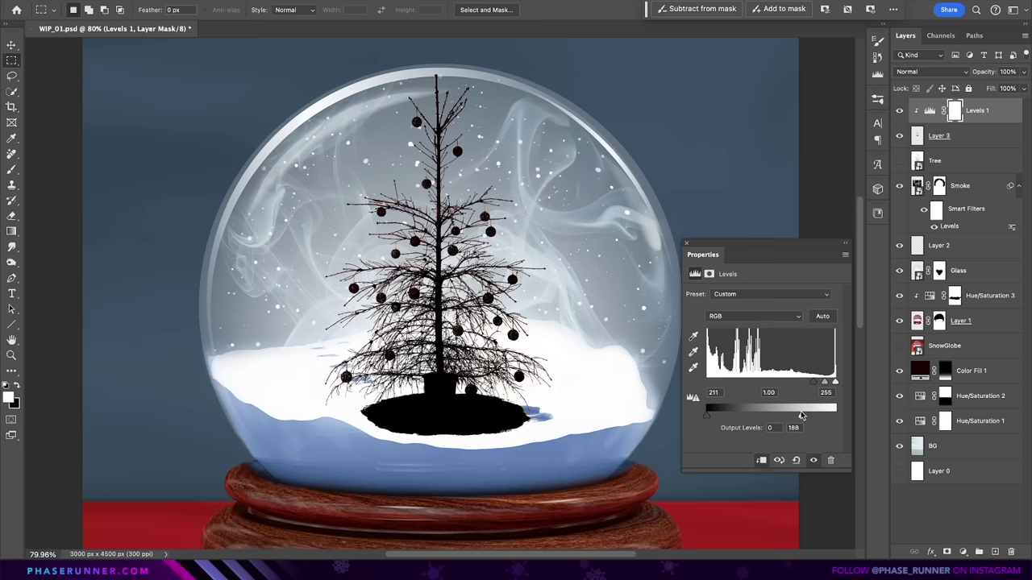
click(644, 300)
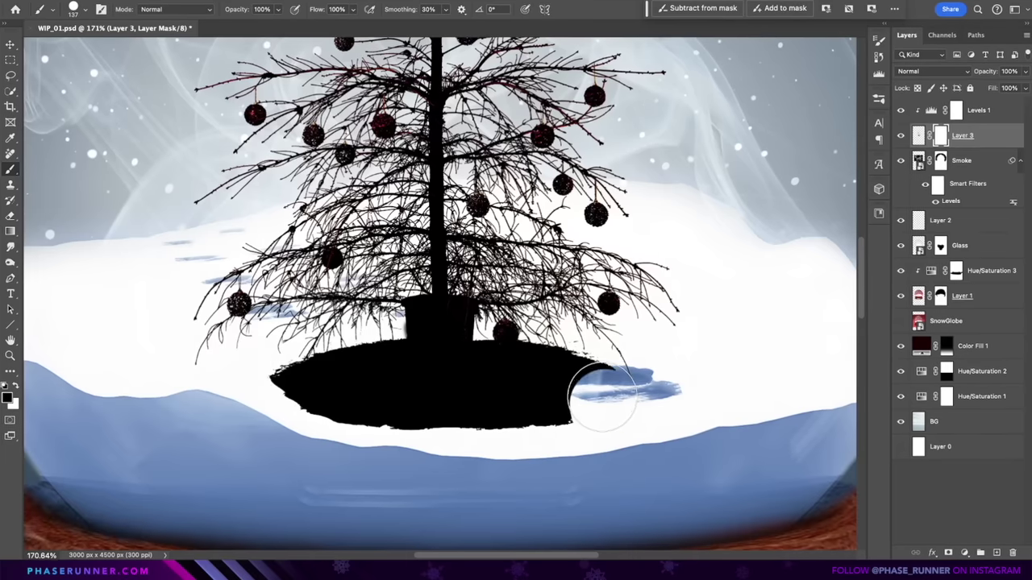
mouse_move(594, 410)
mouse_down()
mouse_move(569, 387)
mouse_move(352, 433)
mouse_move(282, 417)
mouse_up()
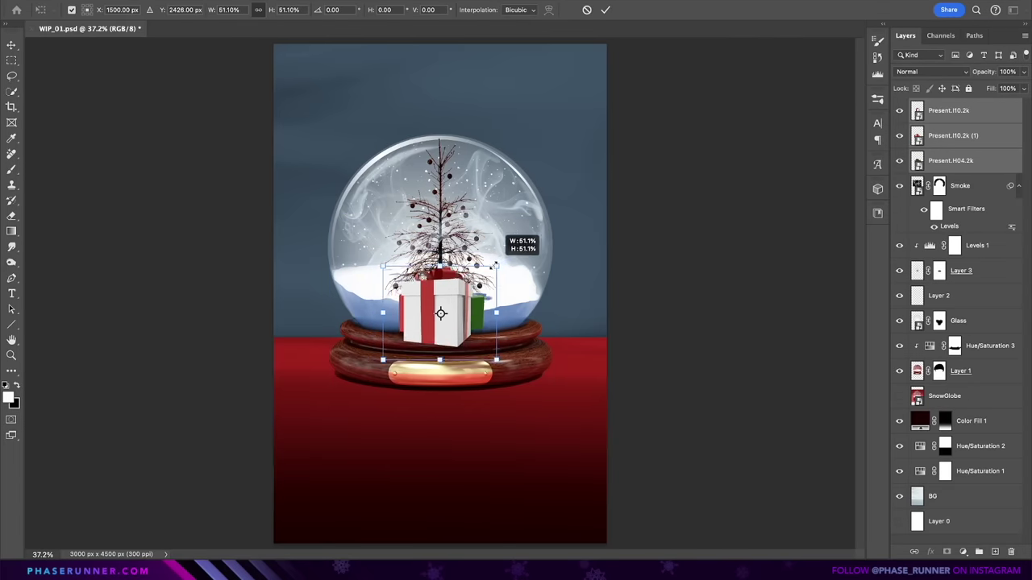
Scale the presents into the snow and clip a burnt-paper texture over them in Linear Burn
drag(496, 266, 487, 274)
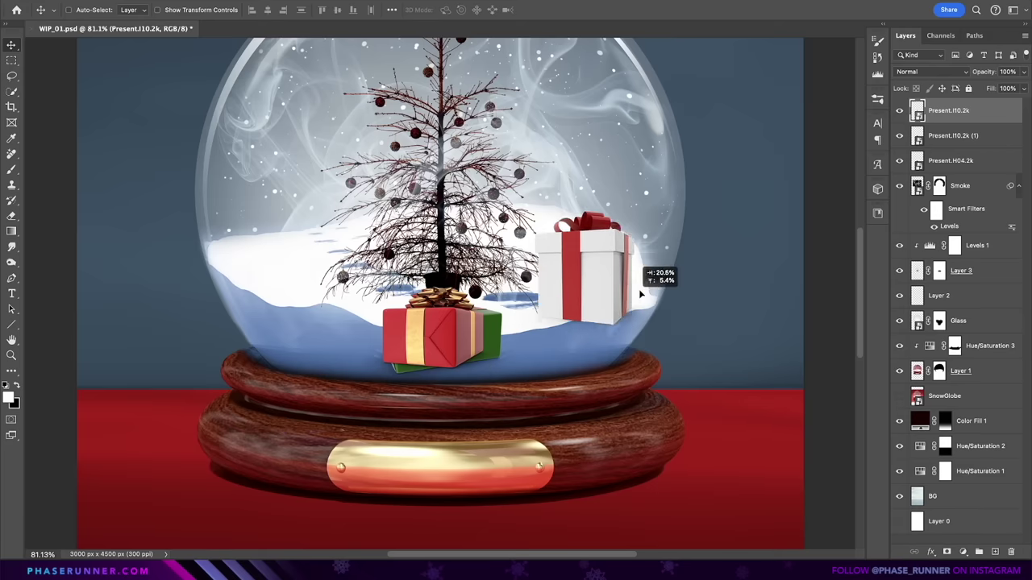
drag(673, 266, 637, 205)
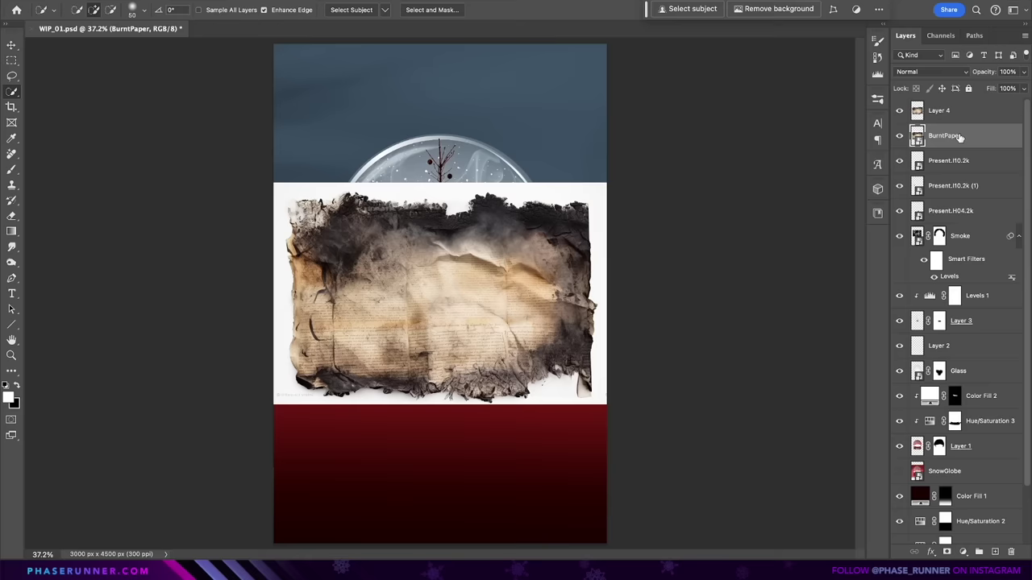
right_click(951, 115)
key(Escape)
key(ctrl+t)
drag(596, 200, 528, 242)
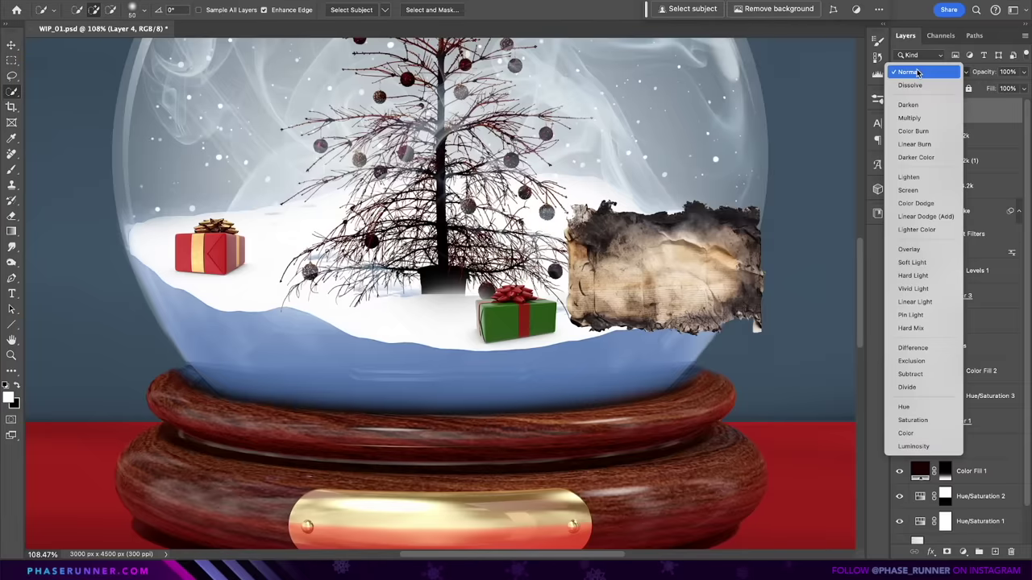
click(911, 133)
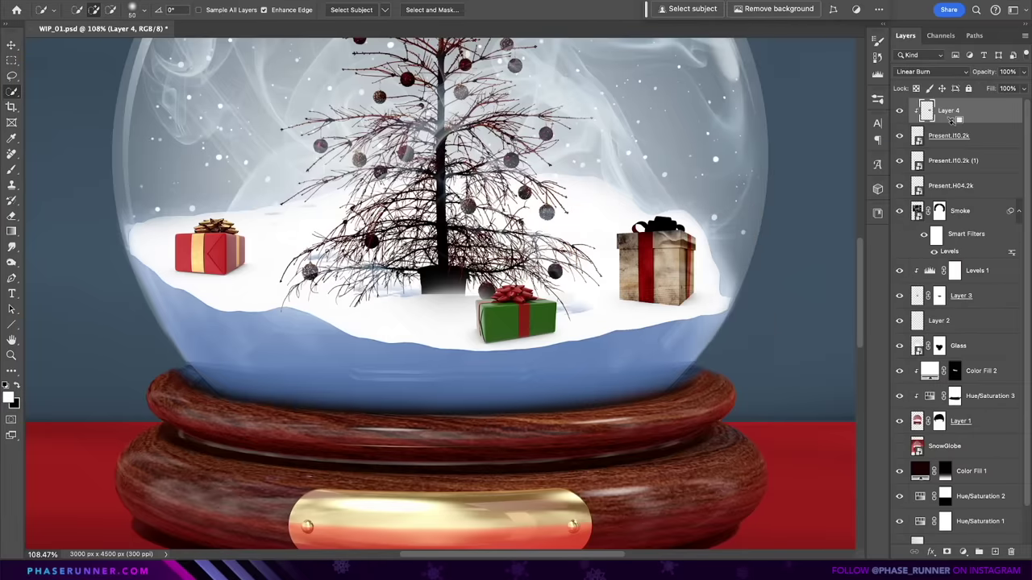
key(ctrl+t)
drag(700, 256, 721, 262)
Add a white Solid Color fill with an inverted mask and paint a soft glow inside the globe
click(962, 551)
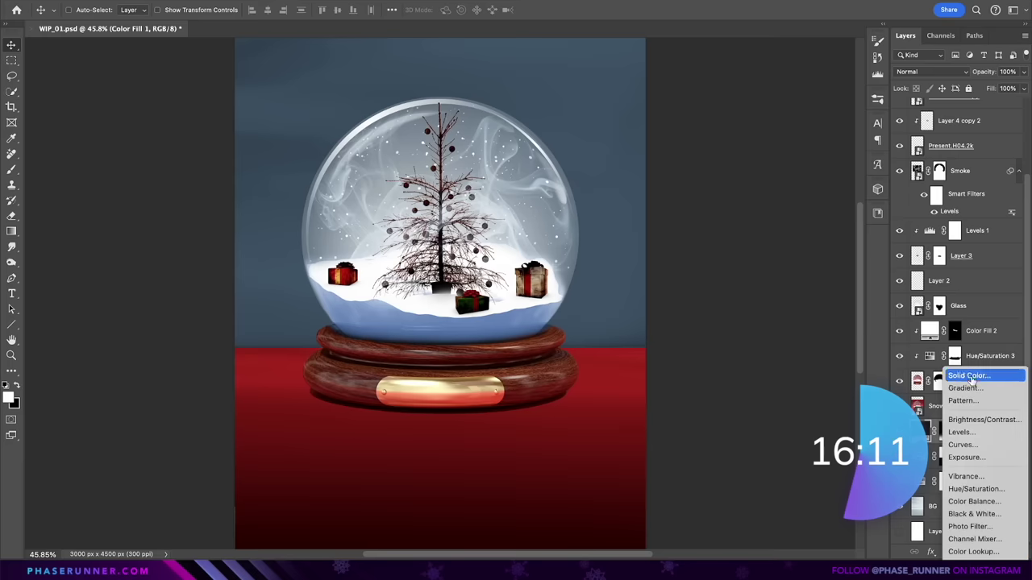
click(971, 376)
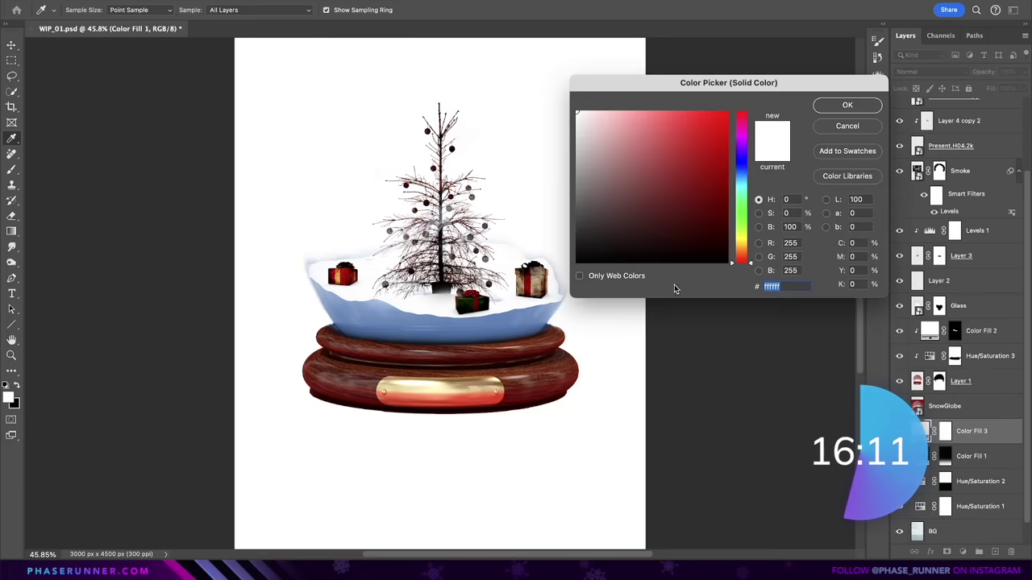
click(838, 109)
key(ctrl+i)
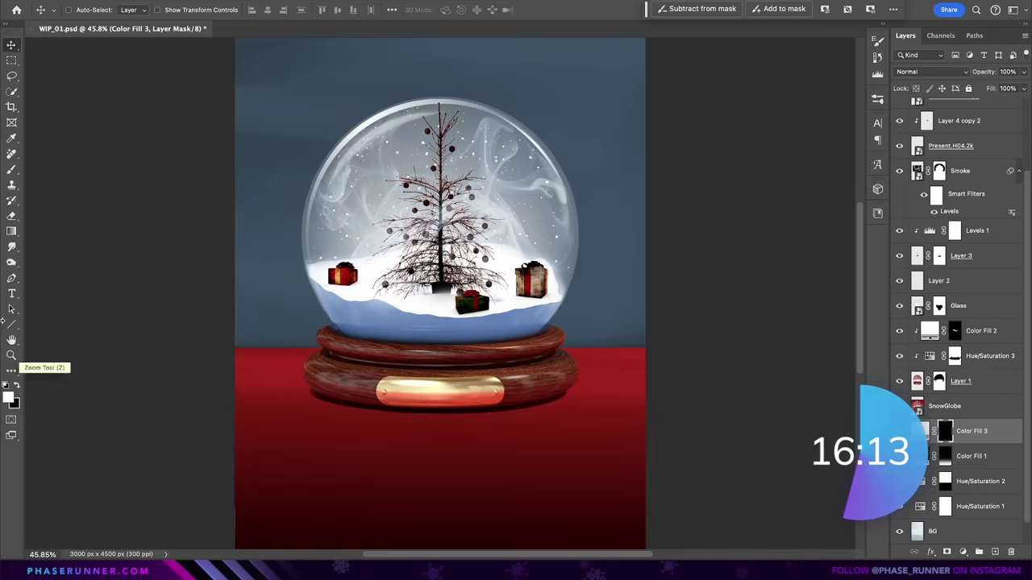
click(12, 170)
key(bracketleft)
key(bracketleft)
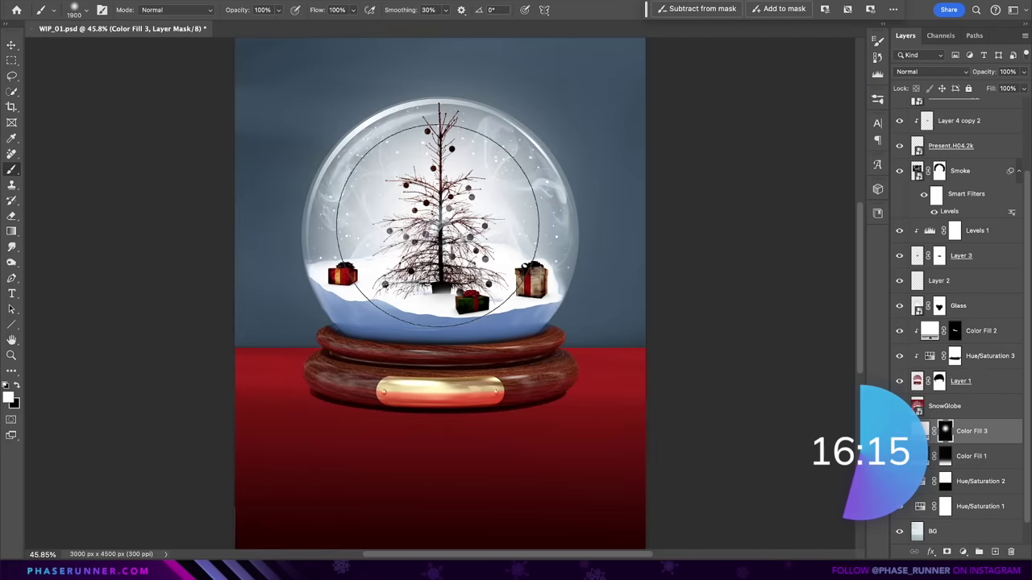
click(439, 229)
Add a black Solid Color fill, masked to darken the lower red area while keeping the globe bright
click(963, 552)
key(Return)
key(ctrl+minus)
click(443, 491)
mouse_move(430, 495)
mouse_down()
mouse_move(403, 391)
mouse_move(525, 472)
mouse_up()
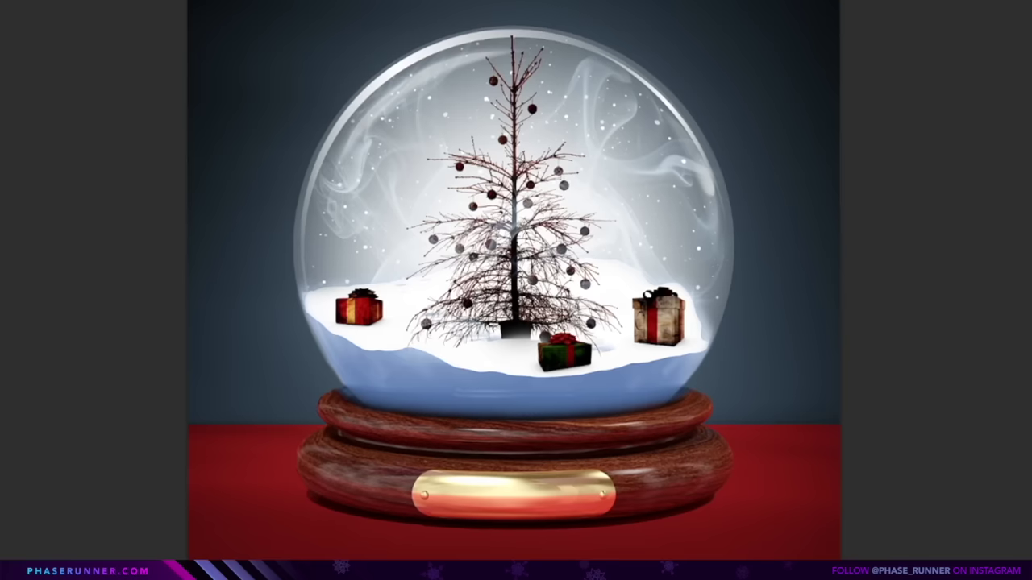
mouse_move(653, 250)
mouse_down()
mouse_move(625, 217)
mouse_move(653, 216)
mouse_move(620, 129)
mouse_move(447, 93)
mouse_move(335, 234)
mouse_move(499, 351)
mouse_up()
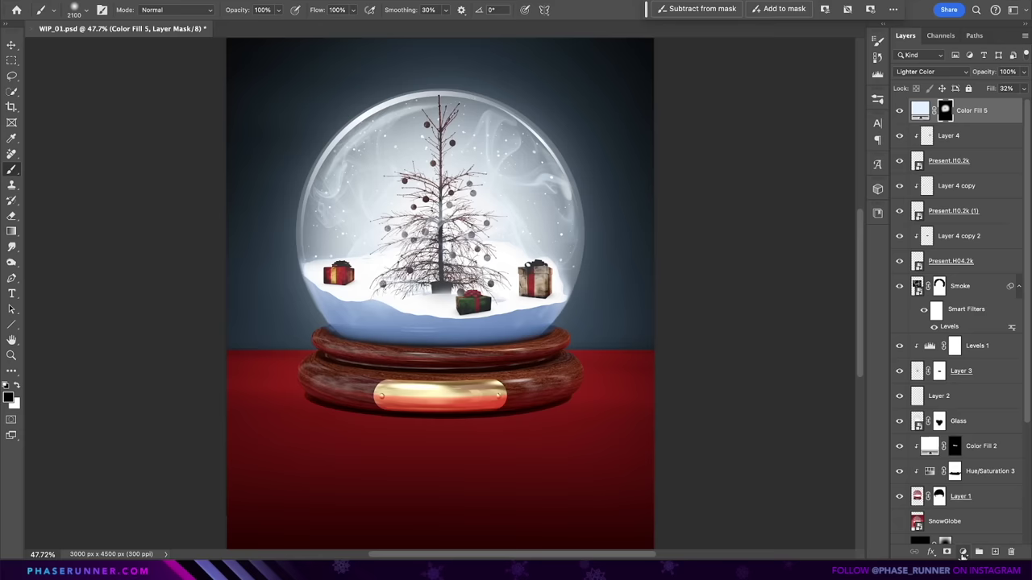
Add a further Solid Color fill layer
click(962, 551)
click(968, 375)
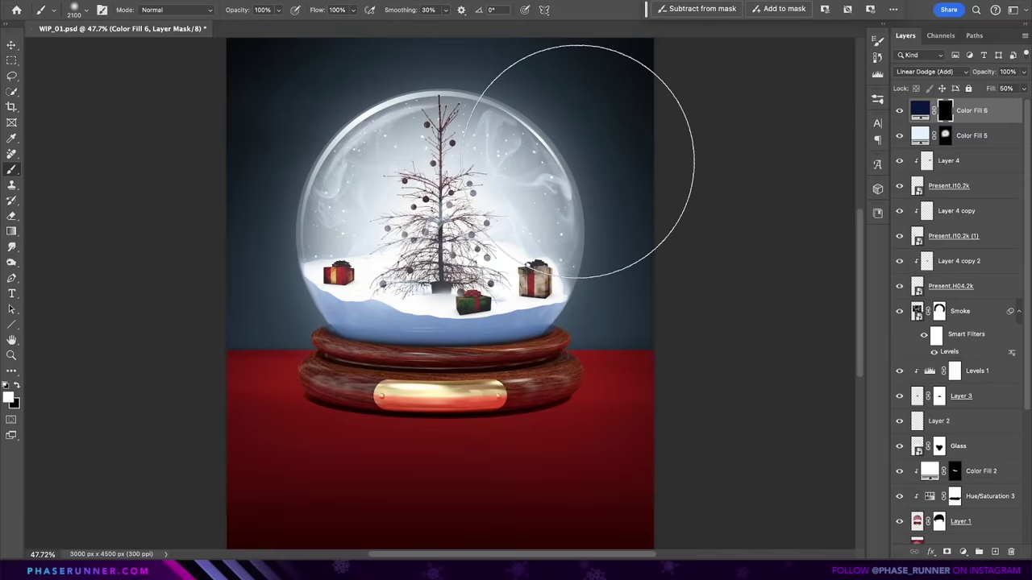
scroll(575, 156, down, 3)
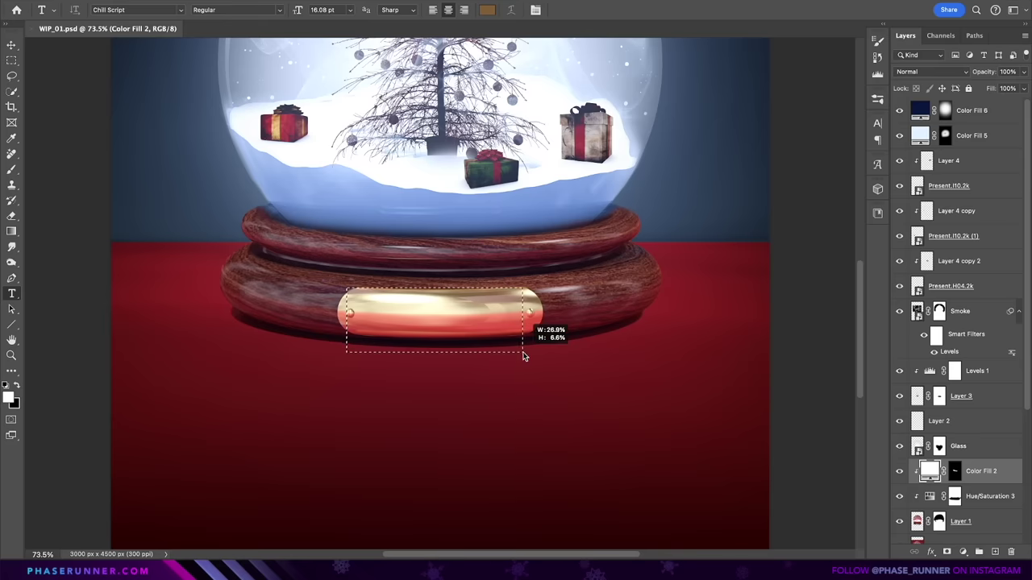
Type GRISWOLD across the brass plate and set it in Morty Old
drag(522, 356, 528, 354)
text(GRISWOLD)
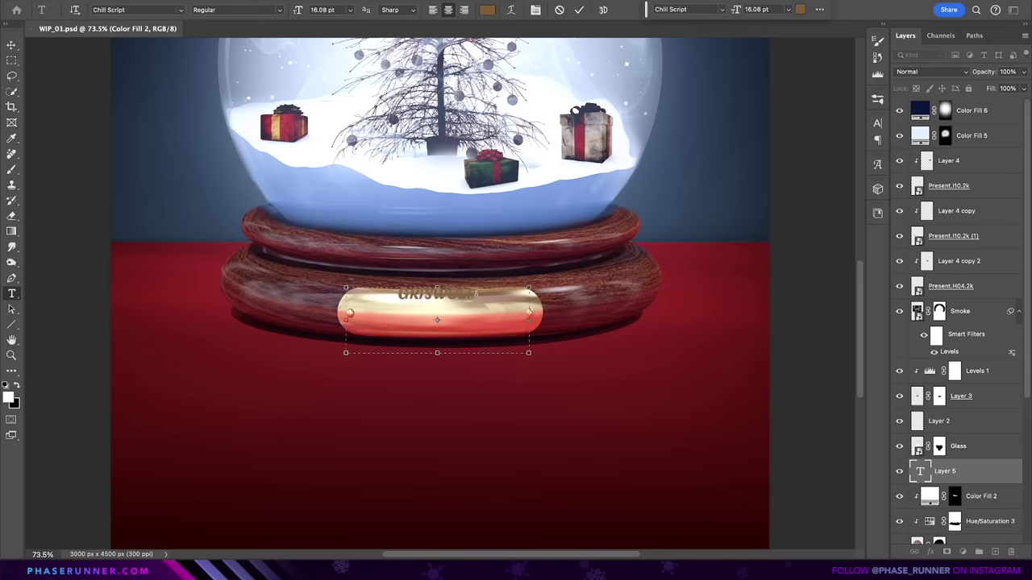
key(ctrl+a)
click(182, 9)
click(169, 60)
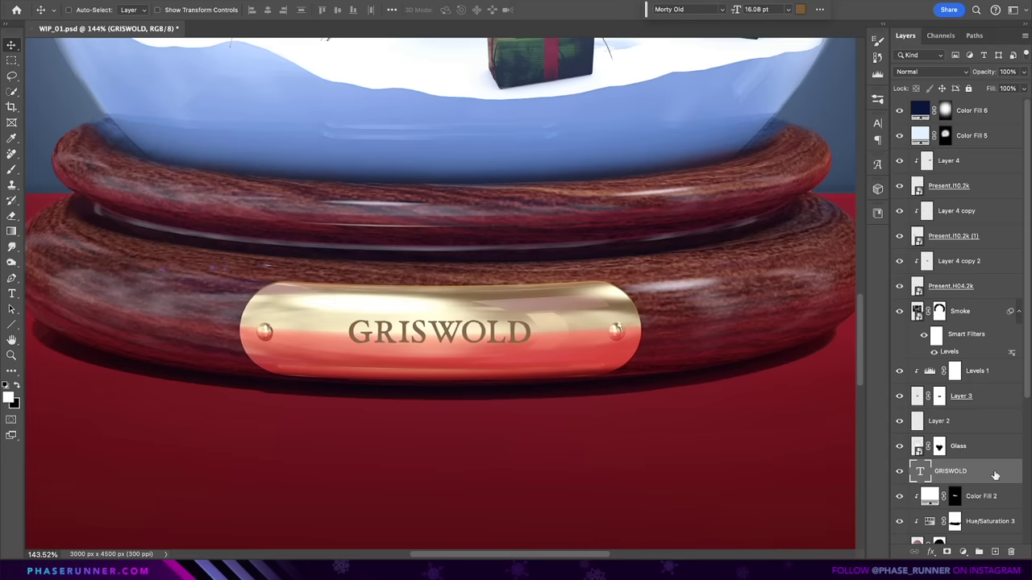
Give GRISWOLD a metallic preset style with a deeper Pillow Emboss bevel and a pale highlight
double_click(999, 471)
click(590, 91)
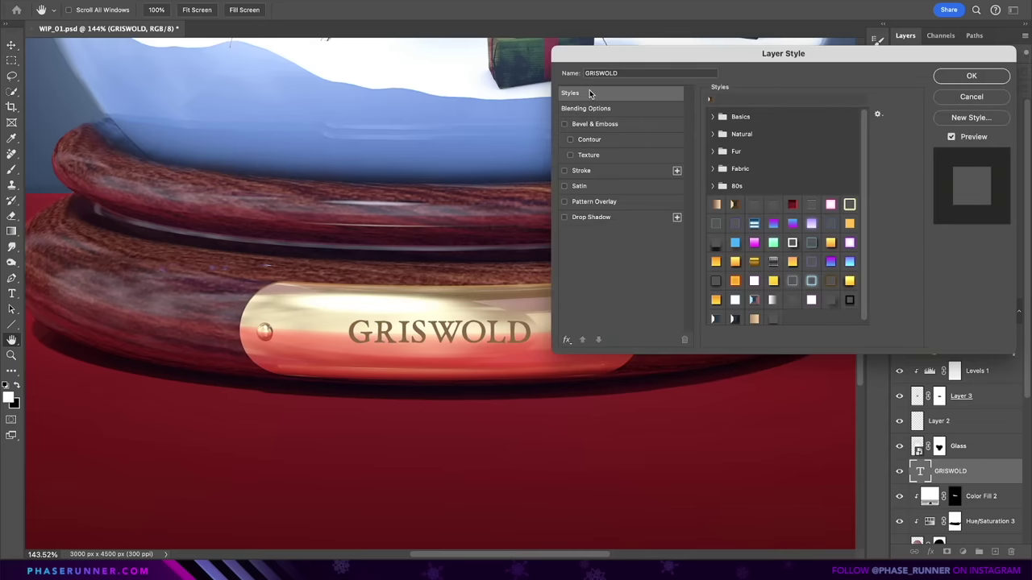
click(733, 204)
click(595, 125)
click(788, 113)
click(794, 138)
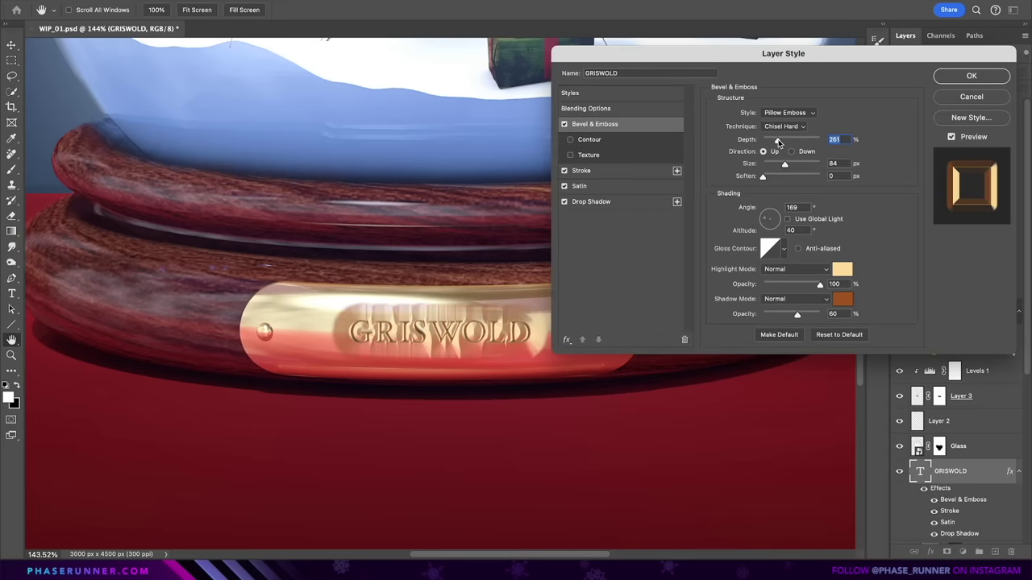
drag(771, 142, 779, 143)
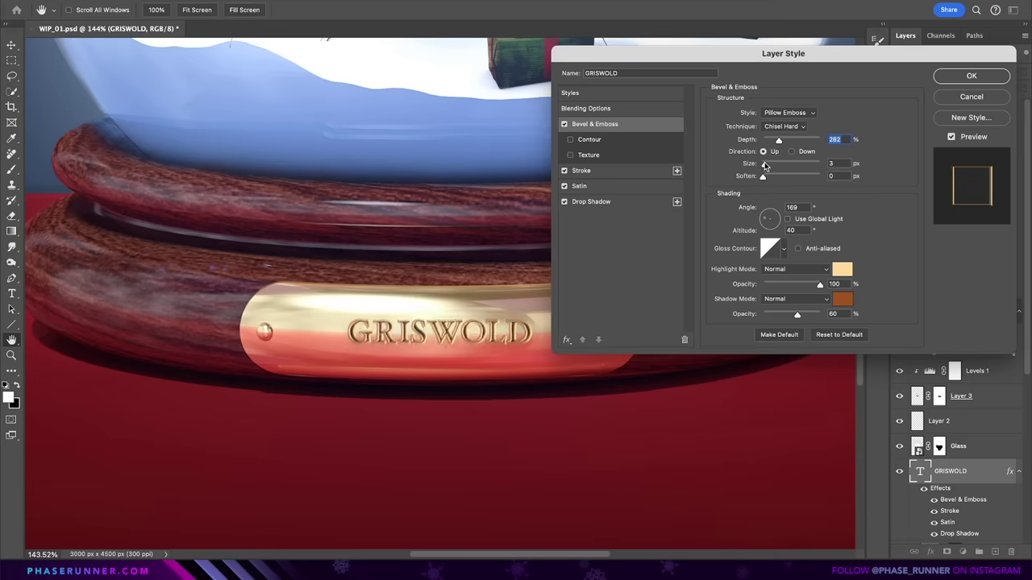
click(839, 268)
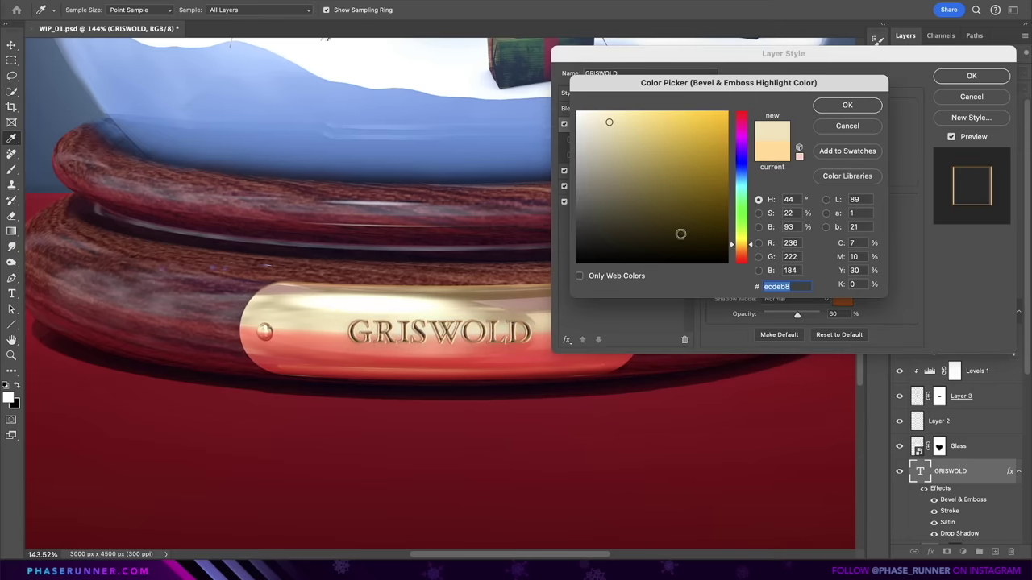
click(836, 110)
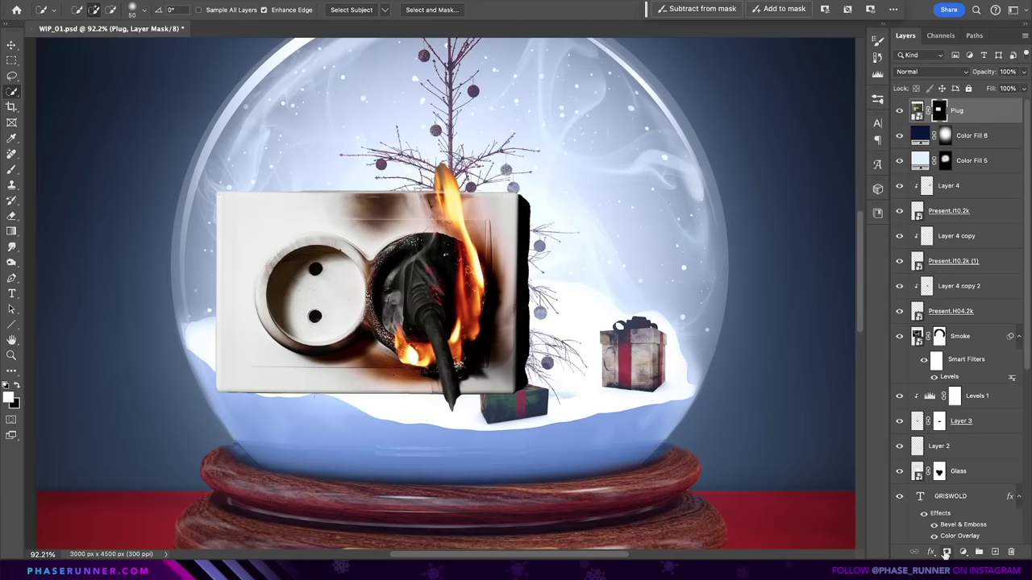
Fit the document in view and shrink the placed Plug image
key(ctrl+0)
key(ctrl+t)
drag(557, 266, 449, 197)
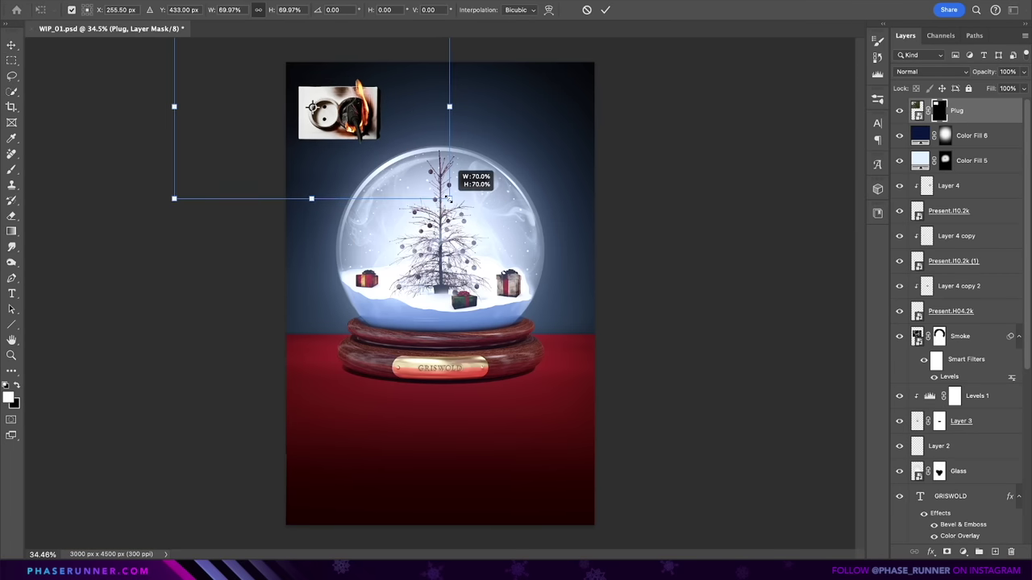